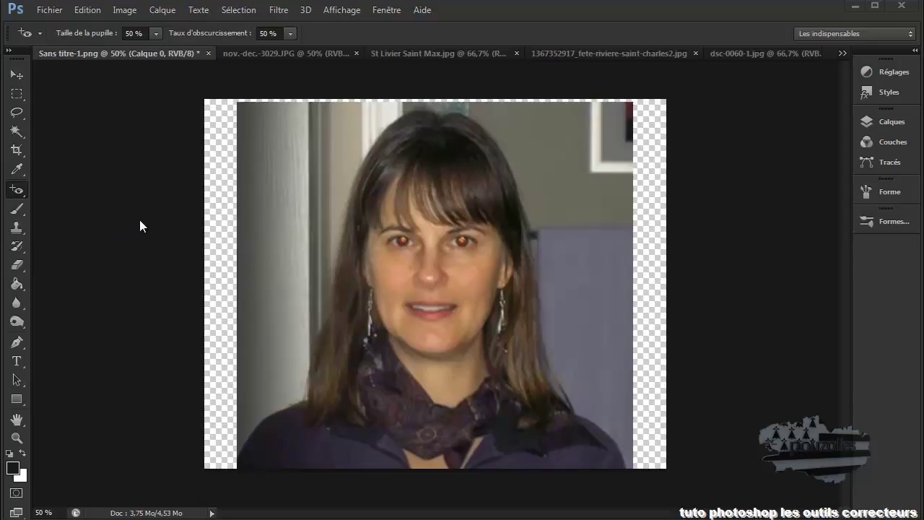
- Swap the Red Eye tool for the Spot Healing Brush (Outil Correcteur localisé) in the retouching group
right_click(26, 198)
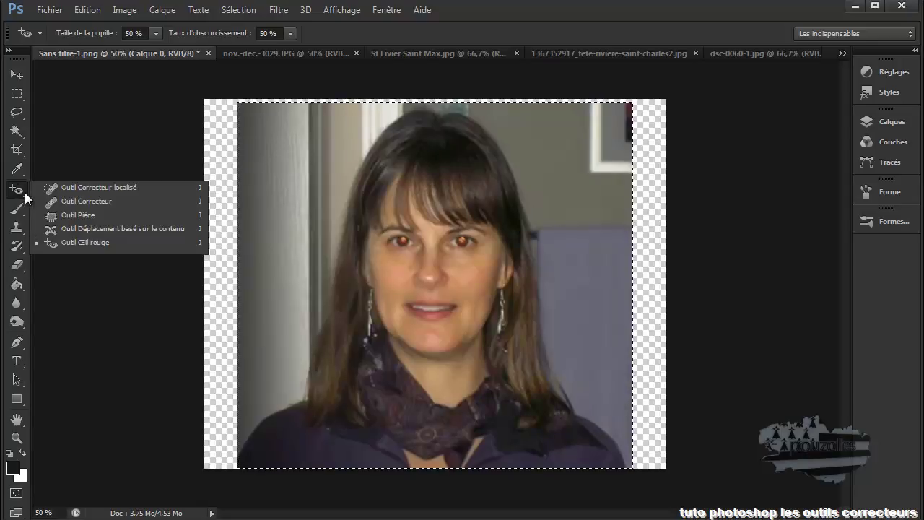
click(85, 186)
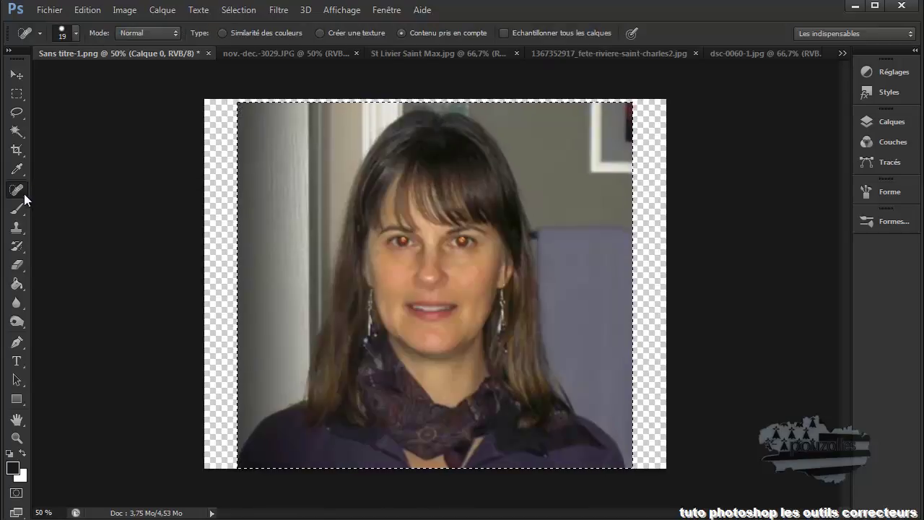
right_click(24, 193)
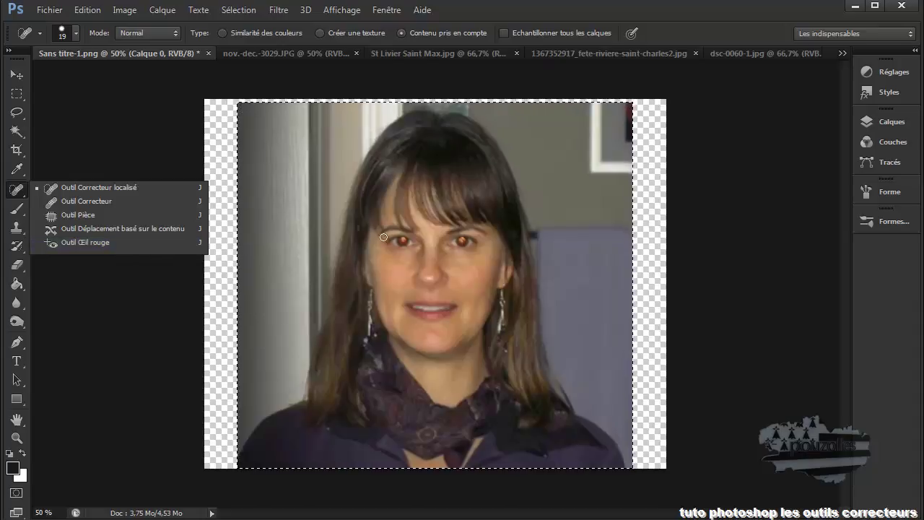
- Reselect the Red Eye tool (Outil Œil rouge), keeping pupil size and darken amount at 50 %
click(97, 241)
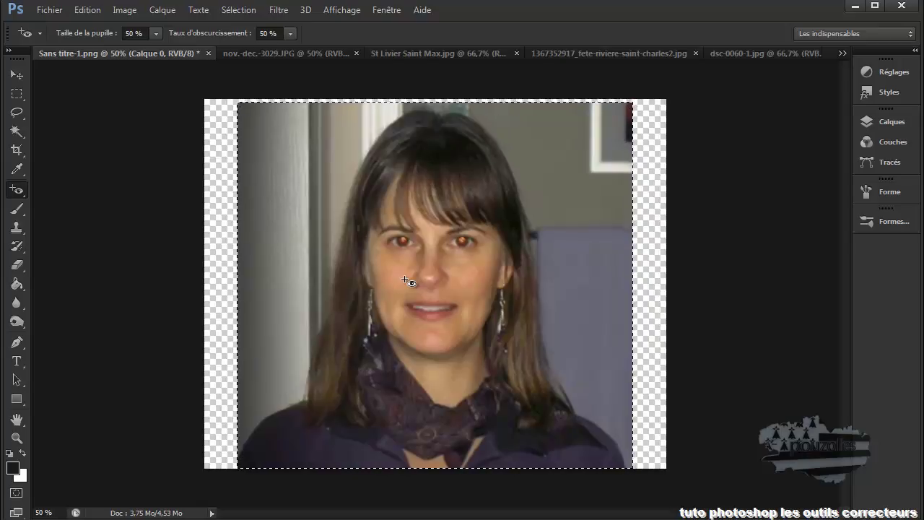
- Zoom in on the woman's eyes to a 100% view
click(431, 241)
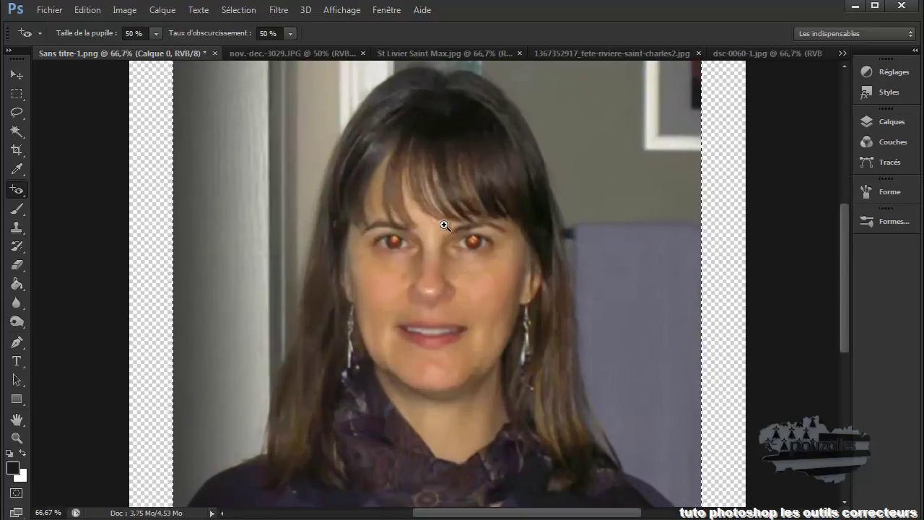
click(447, 82)
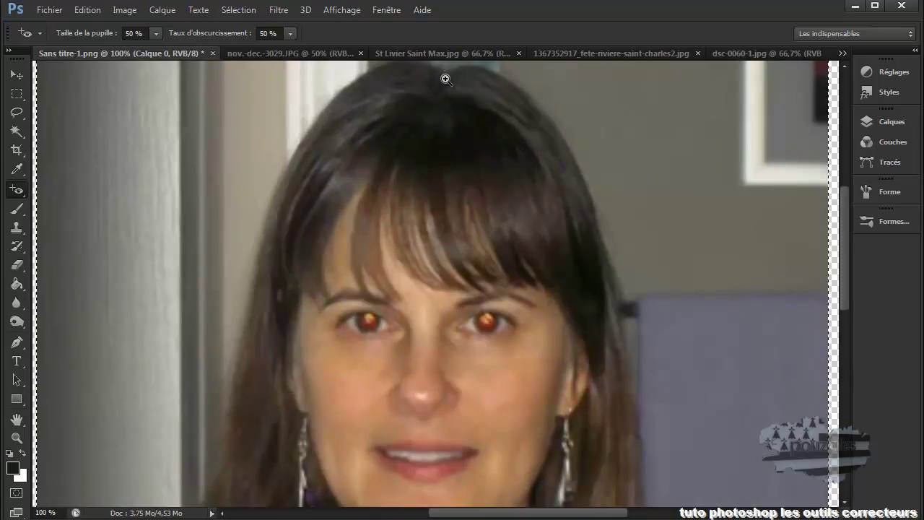
click(445, 79)
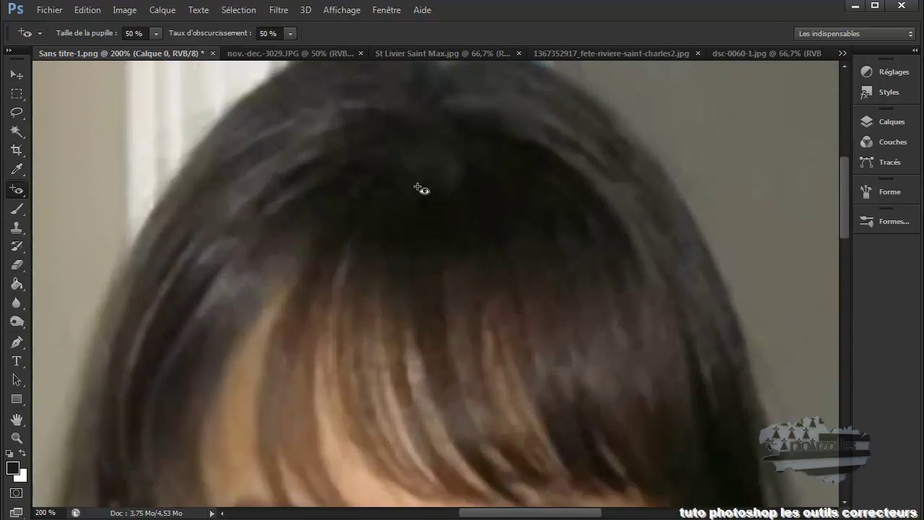
alt+click(417, 189)
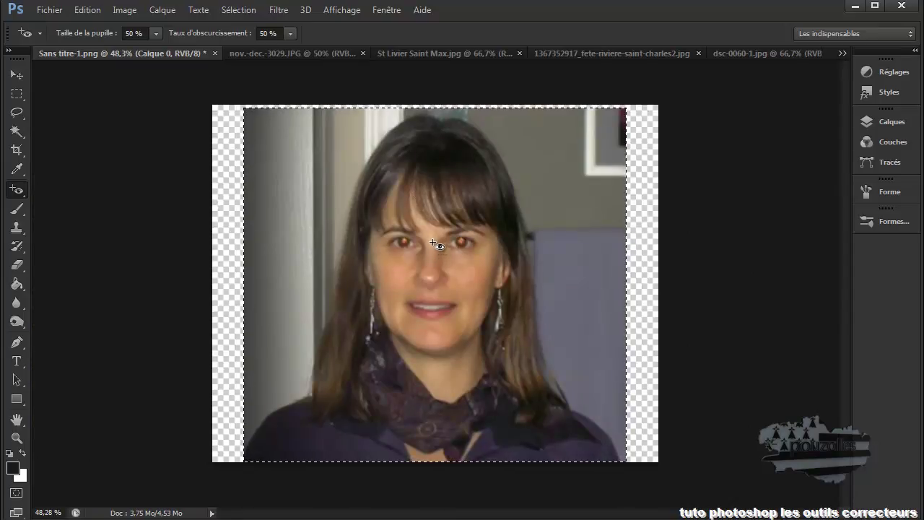
ctrl+click(433, 242)
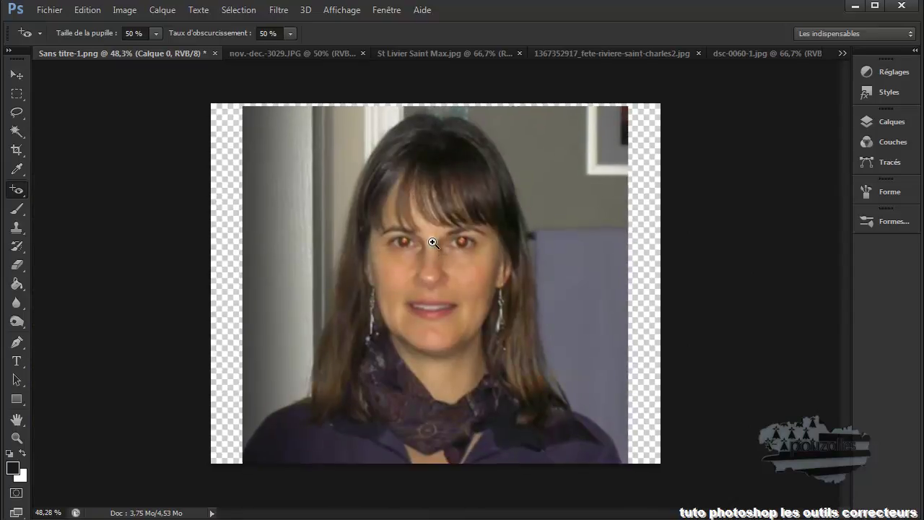
ctrl+click(434, 242)
ctrl+click(433, 243)
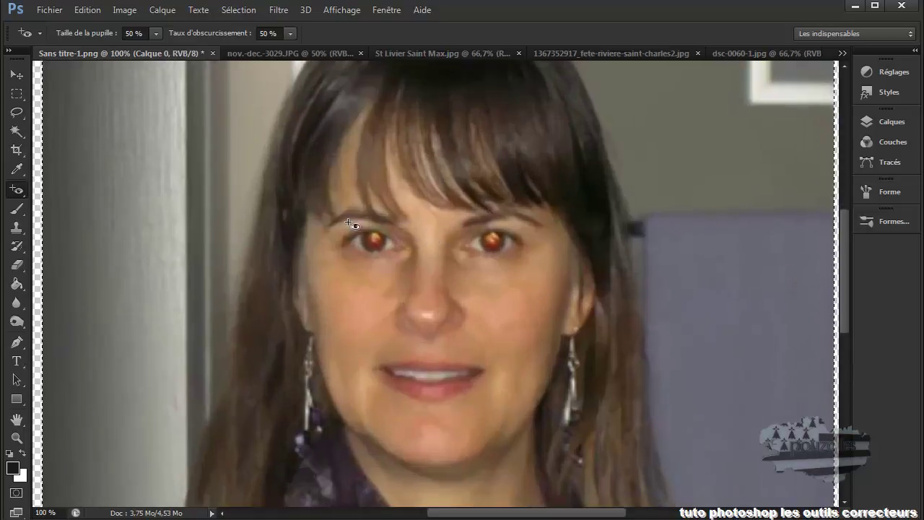
- Toggle to the Spot Healing Brush and back to Red Eye, then deselect the photo
right_click(17, 189)
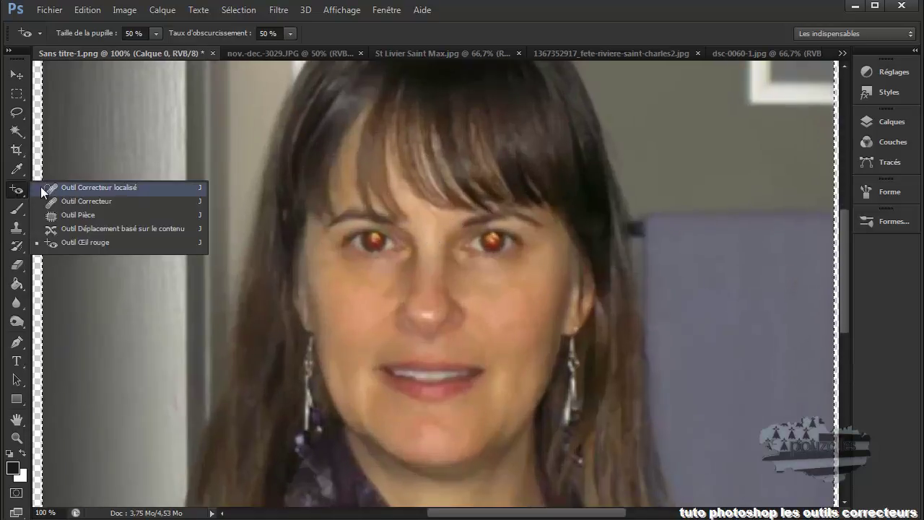
click(74, 189)
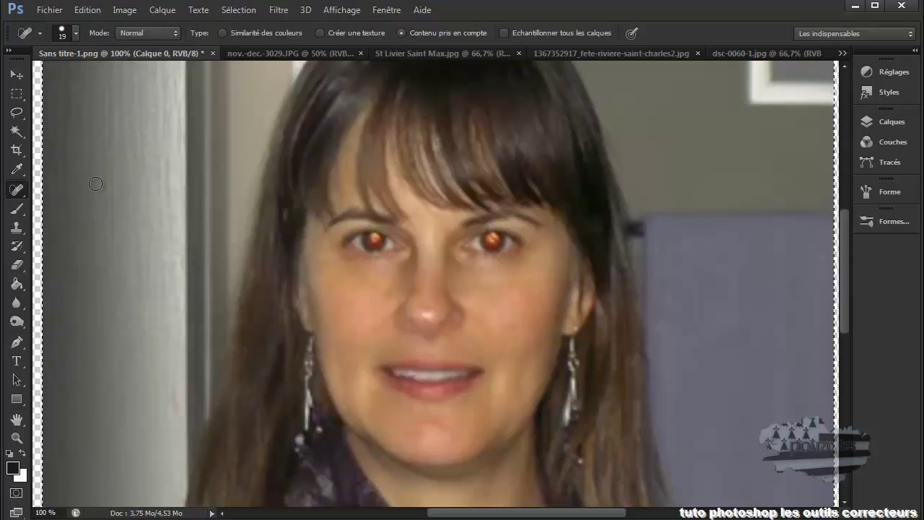
right_click(17, 189)
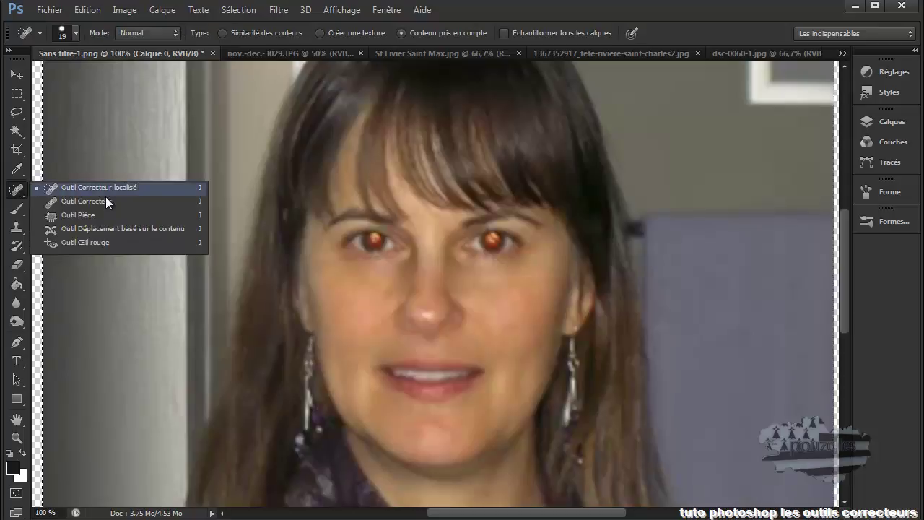
click(111, 242)
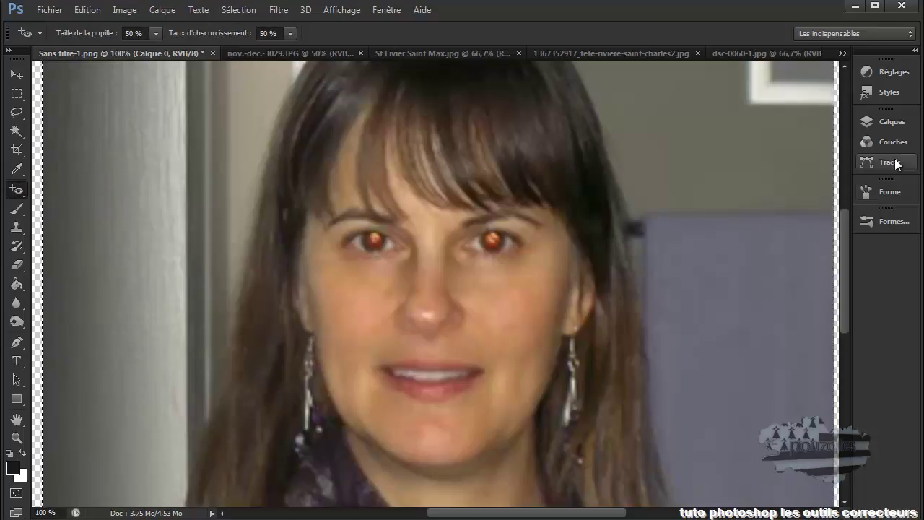
click(253, 10)
click(249, 38)
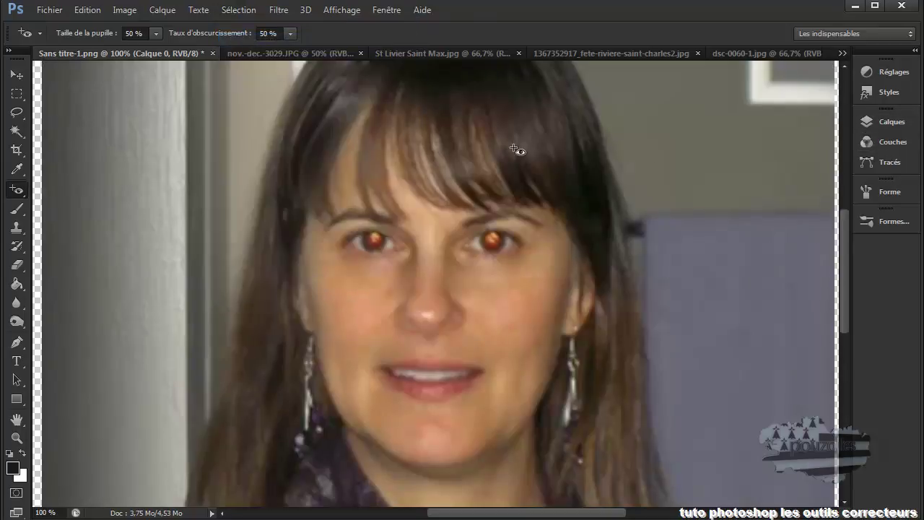
- Duplicate Calque 0 into a new Calque 0 copie layer in the Layers panel
click(893, 122)
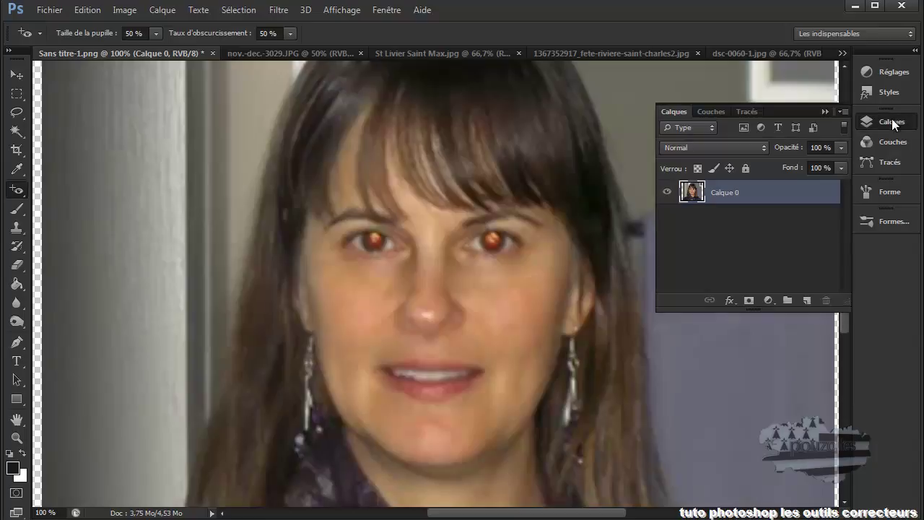
drag(777, 200, 806, 300)
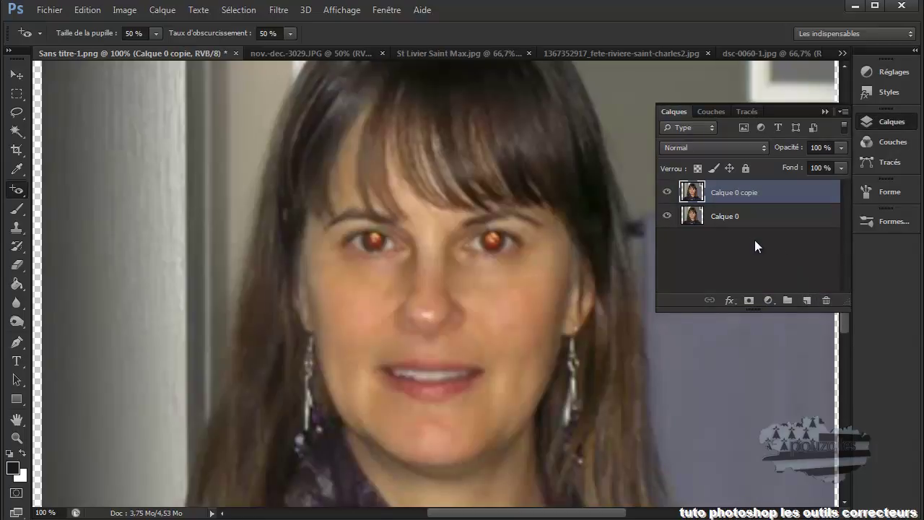
click(826, 112)
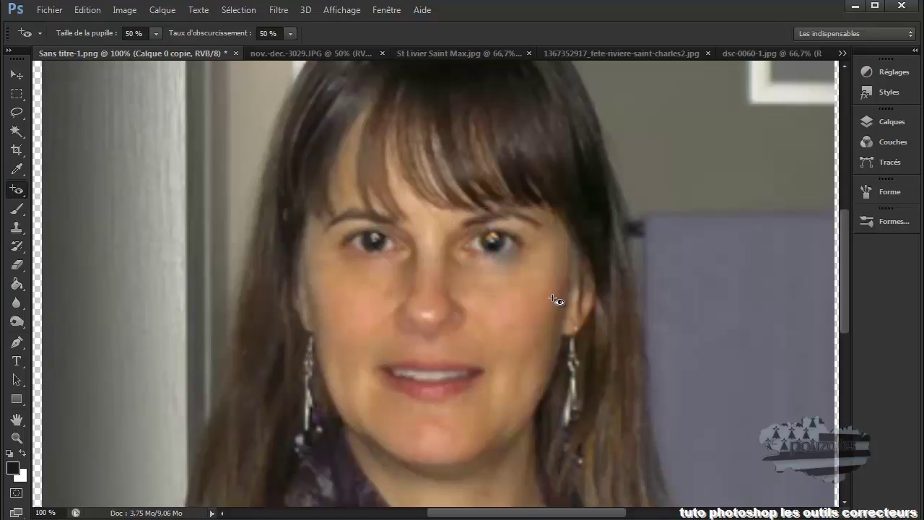
- Undo the right-pupil red-eye fix with Aller vers l'arrière, redo it, then show the layers
click(92, 10)
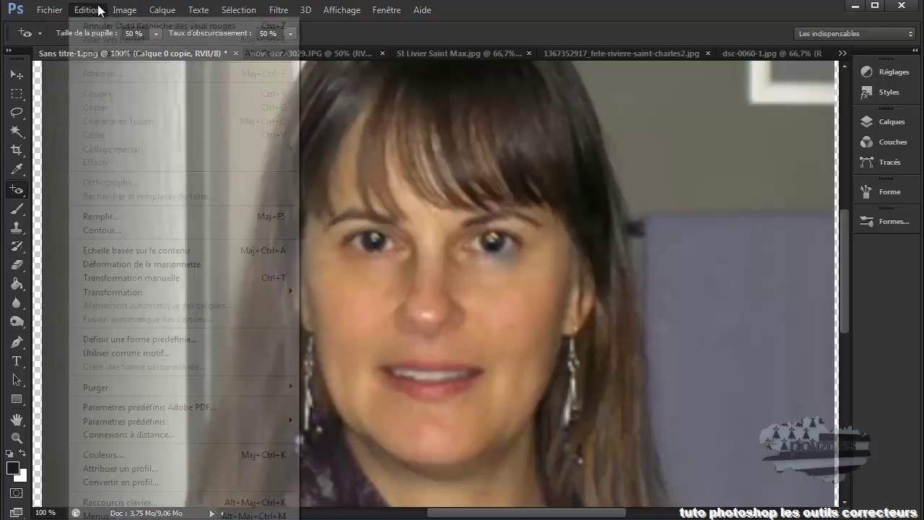
click(93, 26)
click(88, 10)
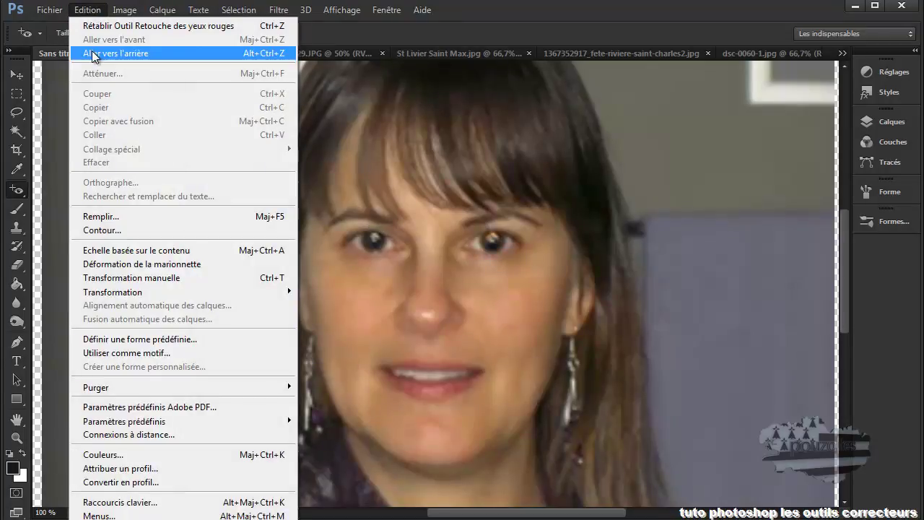
click(97, 52)
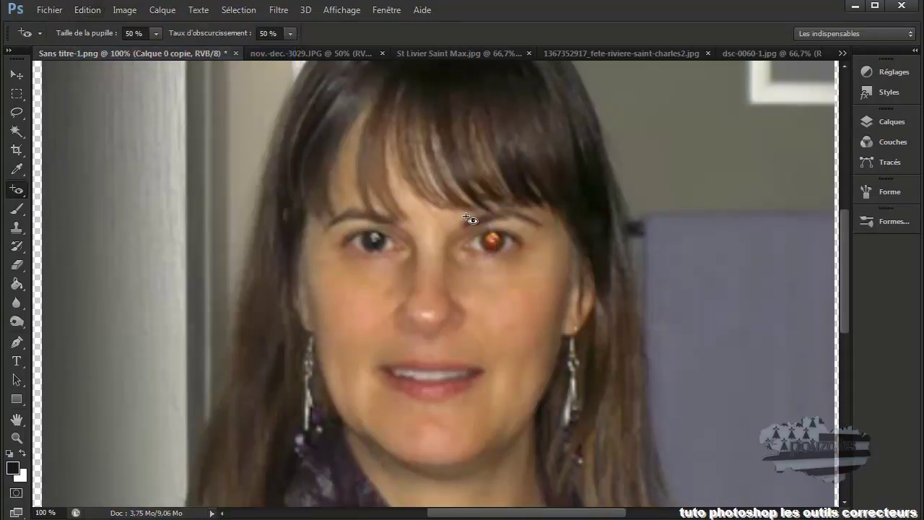
key(ctrl+z)
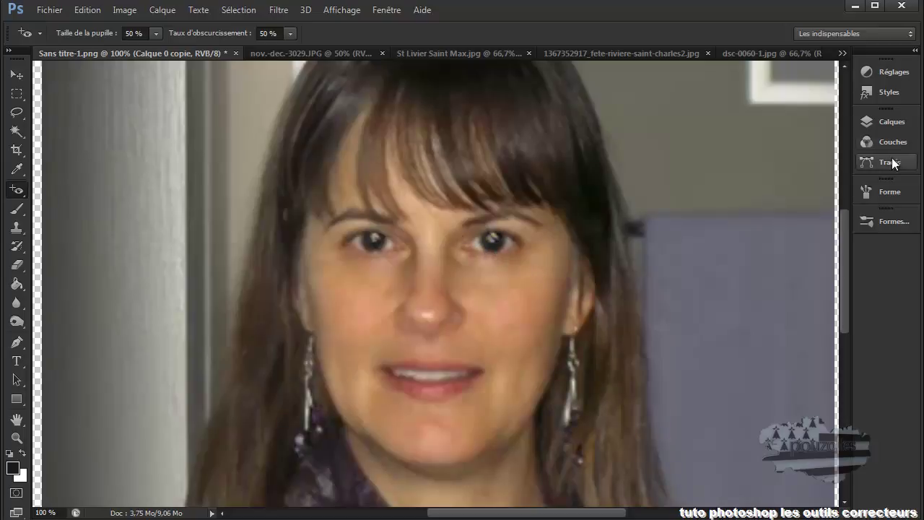
click(892, 122)
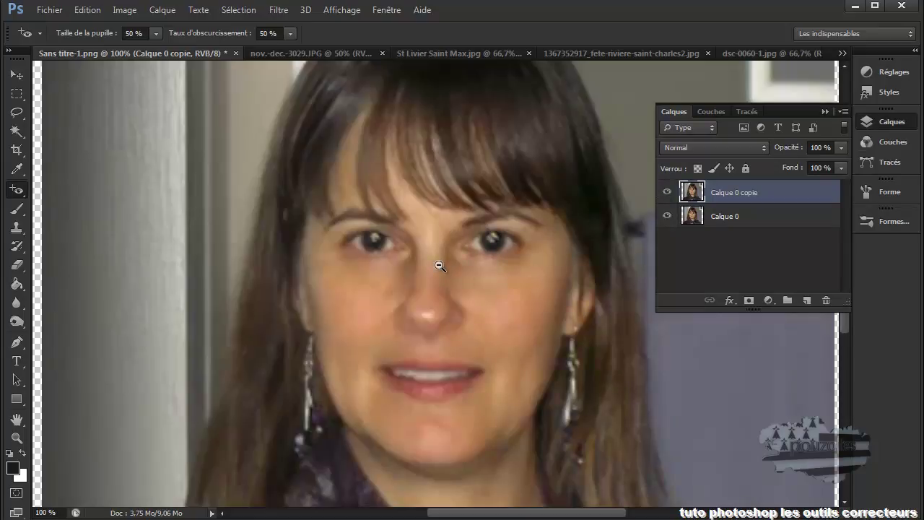
scroll(439, 266, down, 5)
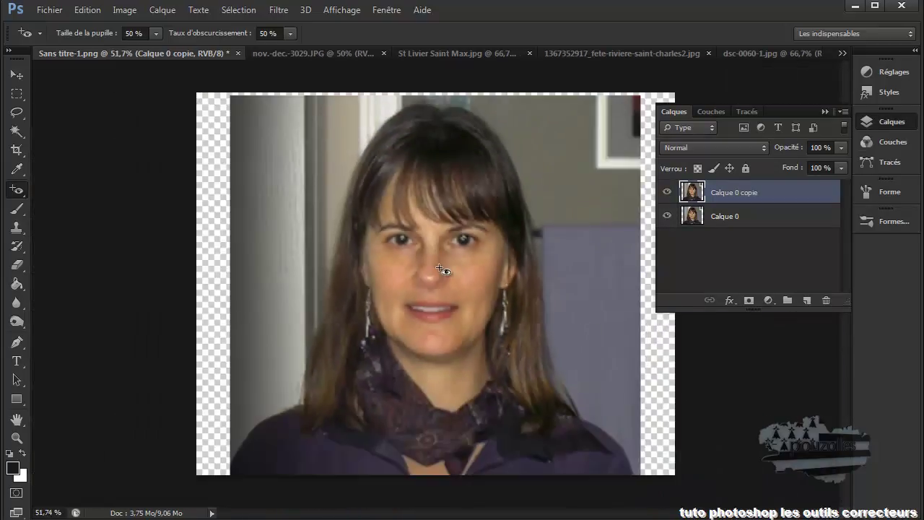
- Toggle Calque 0 copie's visibility to compare the fix with the original, leaving it hidden
click(667, 192)
click(667, 192)
click(667, 193)
- In the dogs photo nov.-dec.-3029.JPG, duplicate Arrière-plan as Arrière-plan copie
click(299, 55)
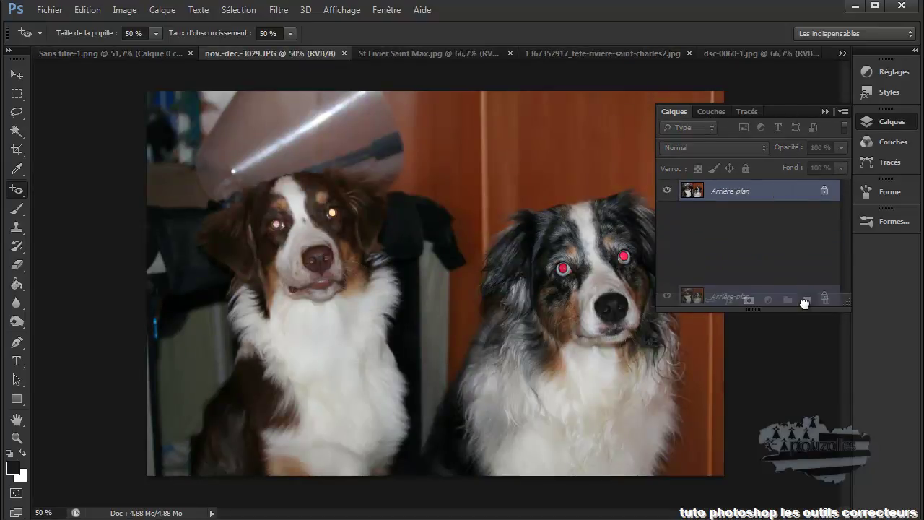
drag(778, 196, 807, 299)
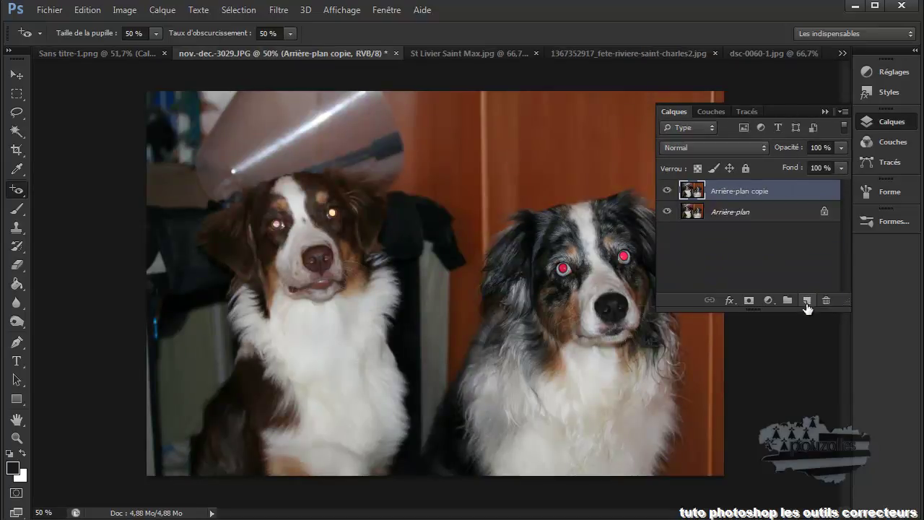
click(824, 111)
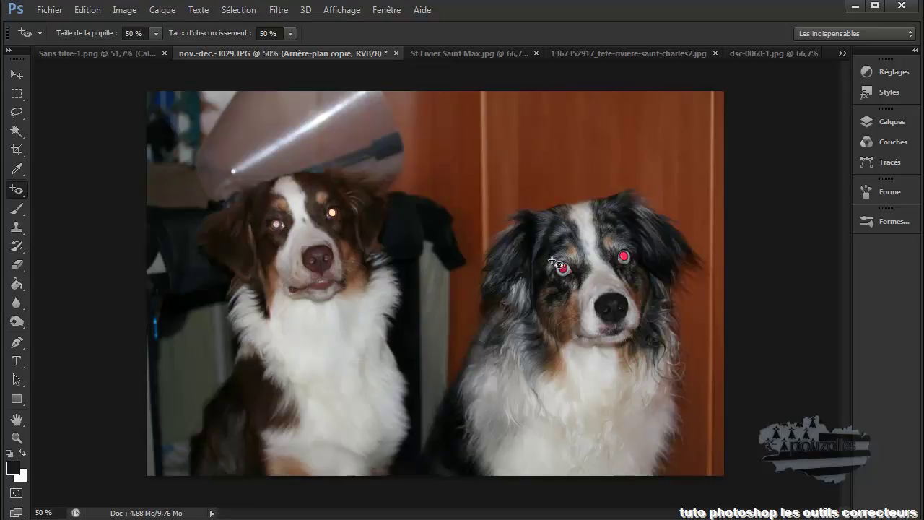
- Drag Red Eye boxes over both of the right dog's eyes, turning them grey
drag(543, 256, 590, 291)
drag(610, 243, 647, 282)
click(264, 216)
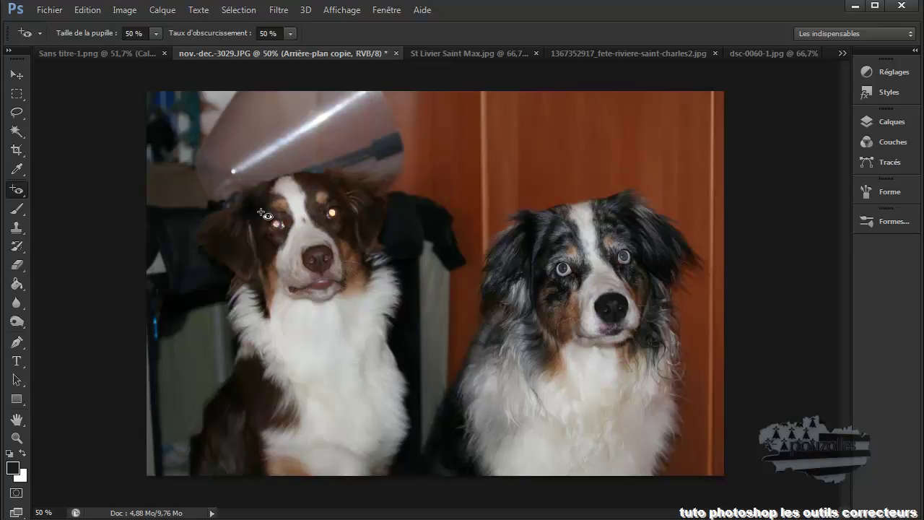
- Undo the last dog correction, then drag Red Eye boxes over the left dog's two eyes
click(86, 10)
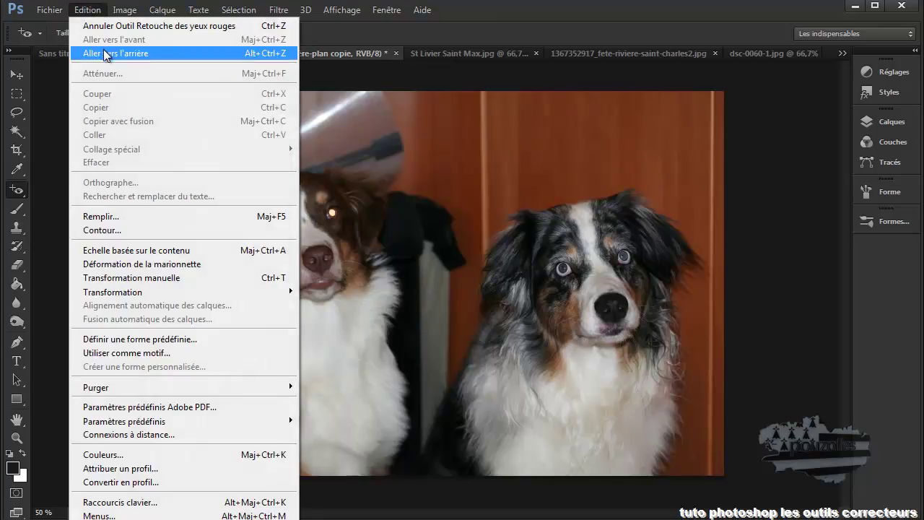
click(103, 51)
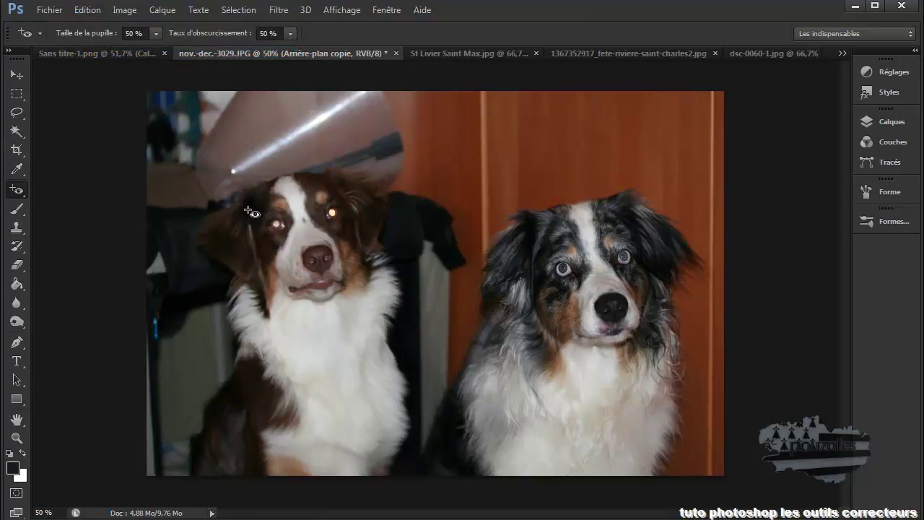
mouse_move(258, 212)
mouse_down()
mouse_move(310, 258)
mouse_move(297, 244)
mouse_up()
drag(260, 205, 296, 245)
drag(315, 193, 353, 241)
- Step back repeatedly with Aller vers l'arrière to remove the left dog's eye retouches
click(87, 10)
click(88, 28)
click(87, 10)
click(95, 53)
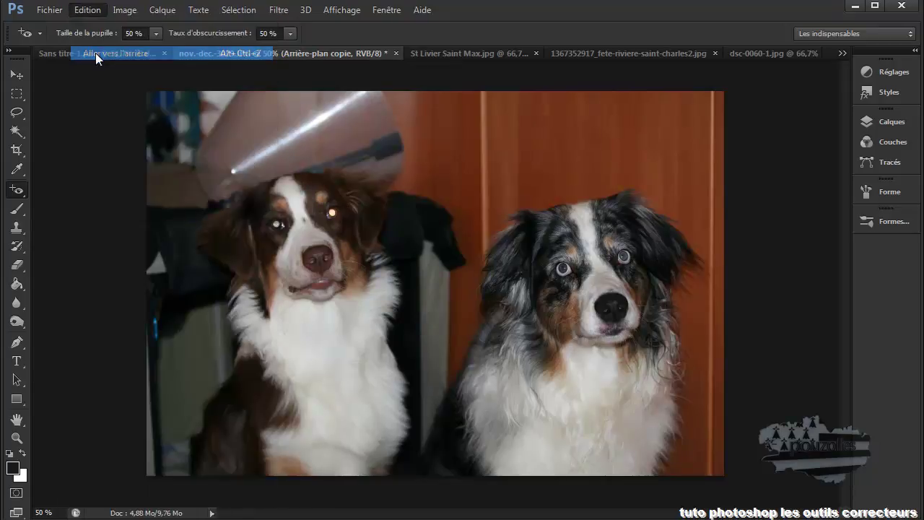
click(88, 11)
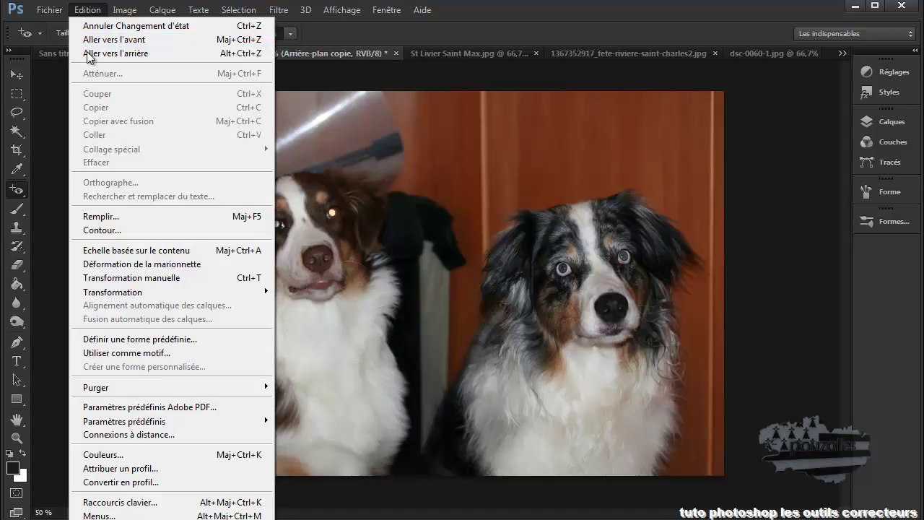
click(88, 53)
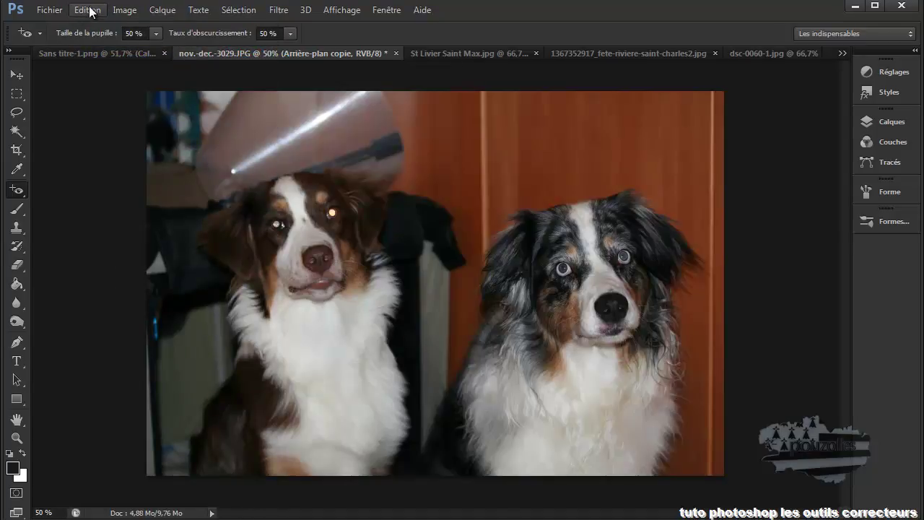
click(90, 11)
- Step back the last left-dog retouch, then zoom to 300% on its glowing eyes
click(89, 53)
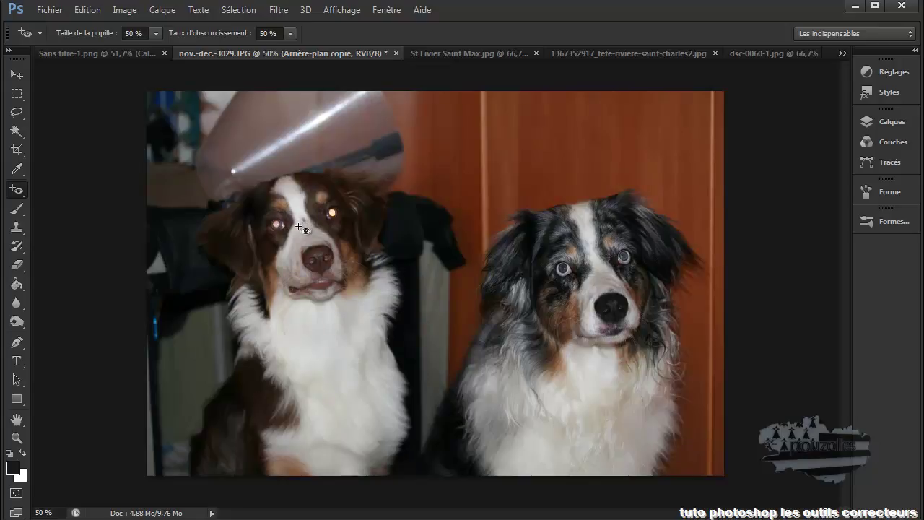
scroll(274, 226, up, 1)
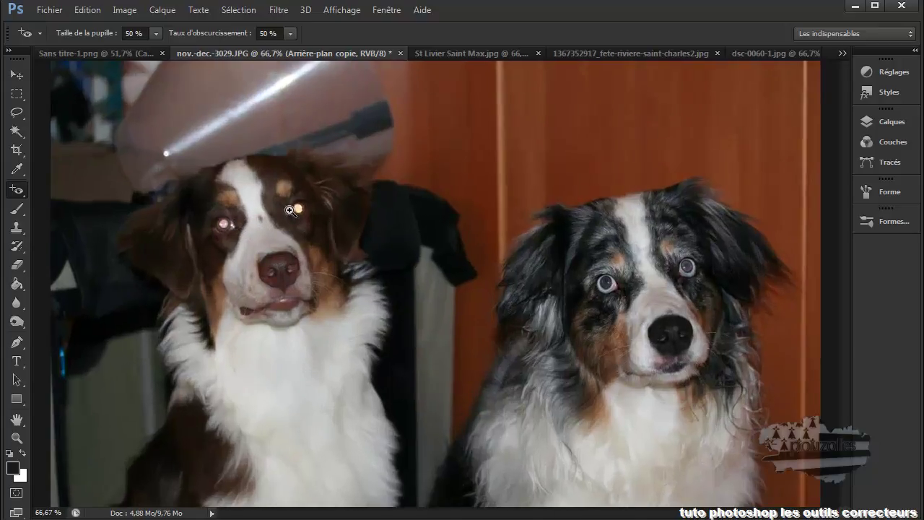
scroll(282, 221, up, 1)
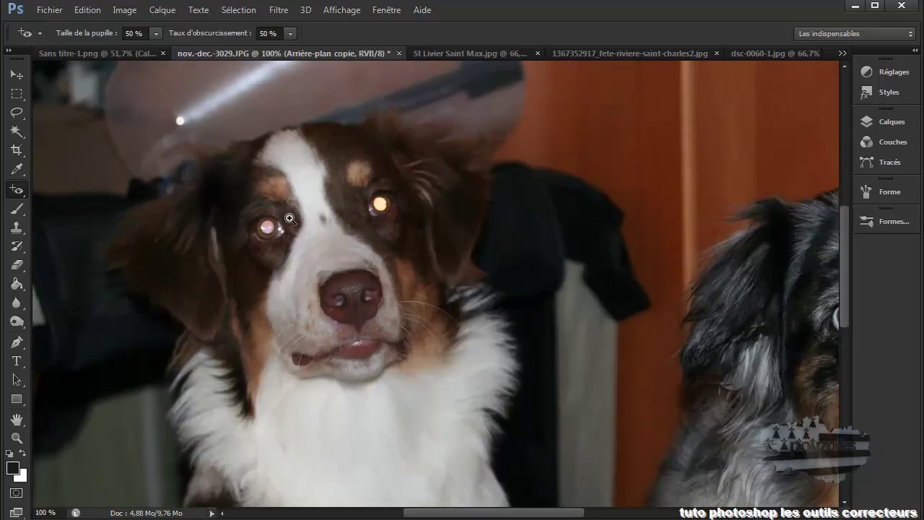
scroll(289, 218, up, 1)
scroll(289, 218, up, 1)
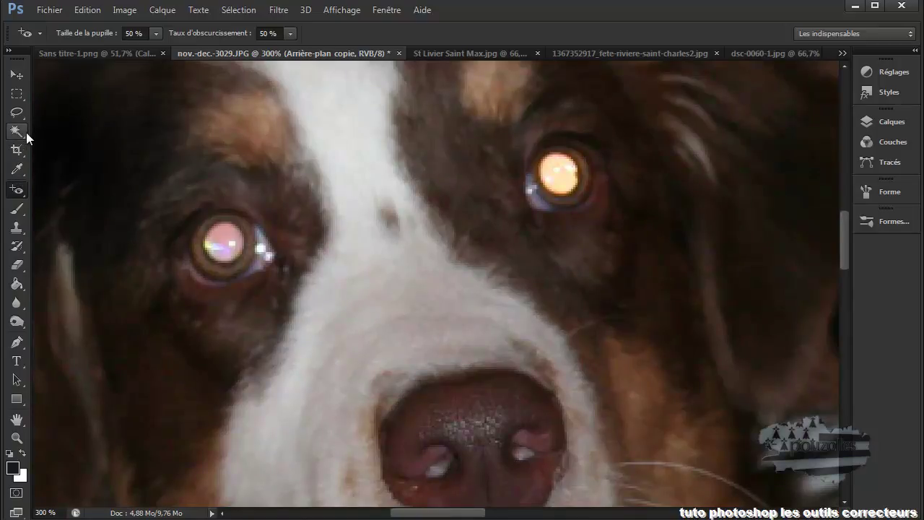
- Choose the Magnetic Lasso (width 10 px, contrast 10 %, frequency 57) from the selection tools
drag(24, 131, 65, 131)
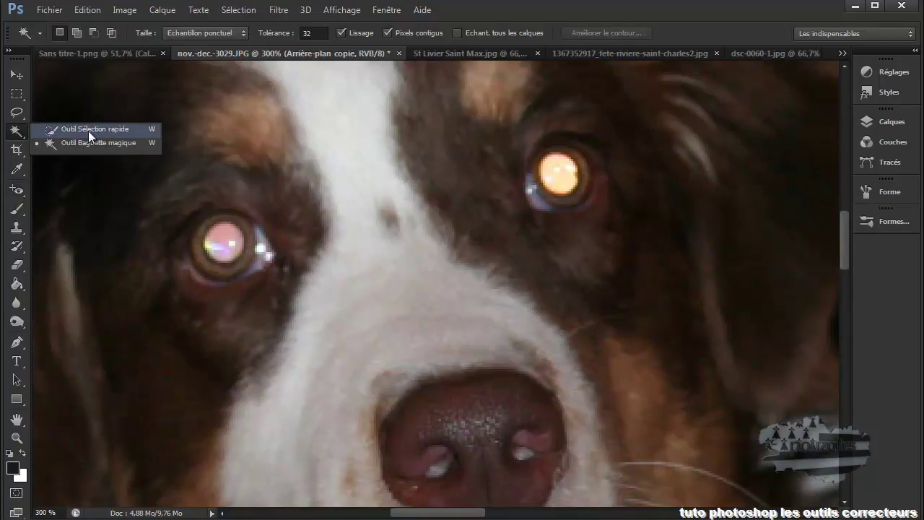
click(88, 129)
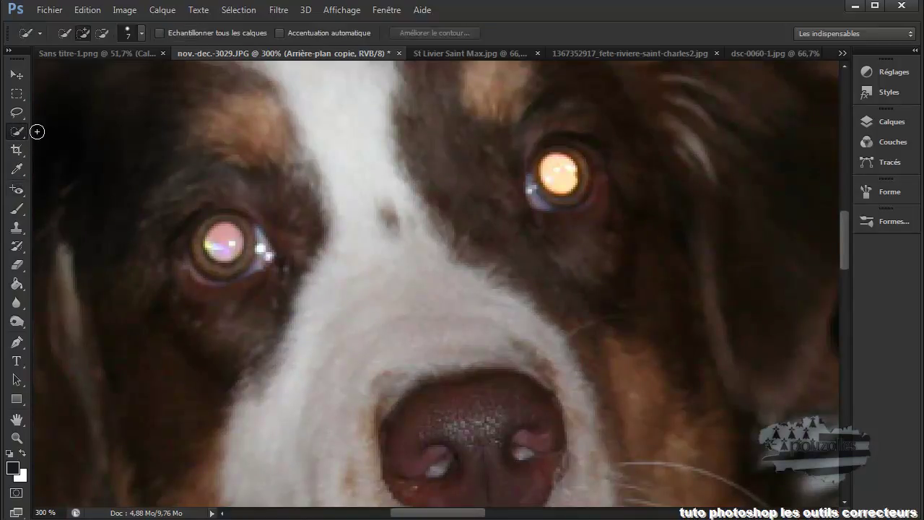
drag(16, 94, 40, 96)
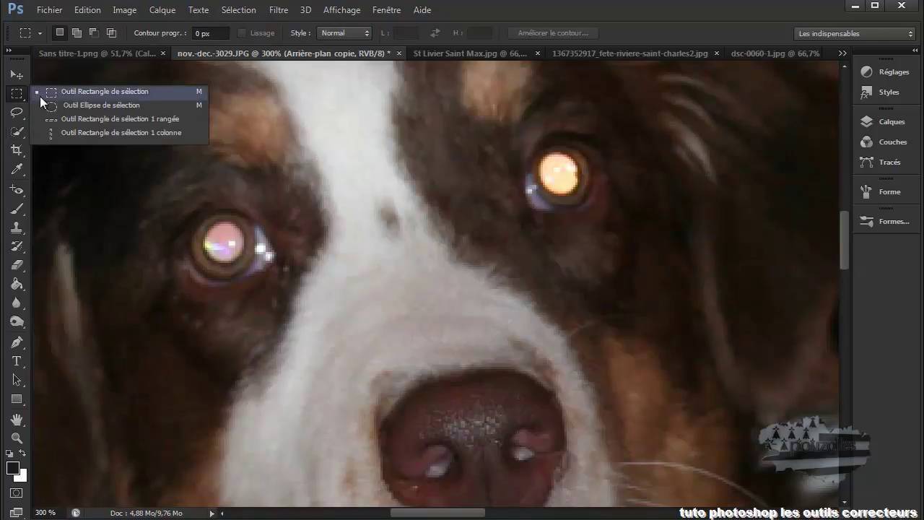
click(16, 114)
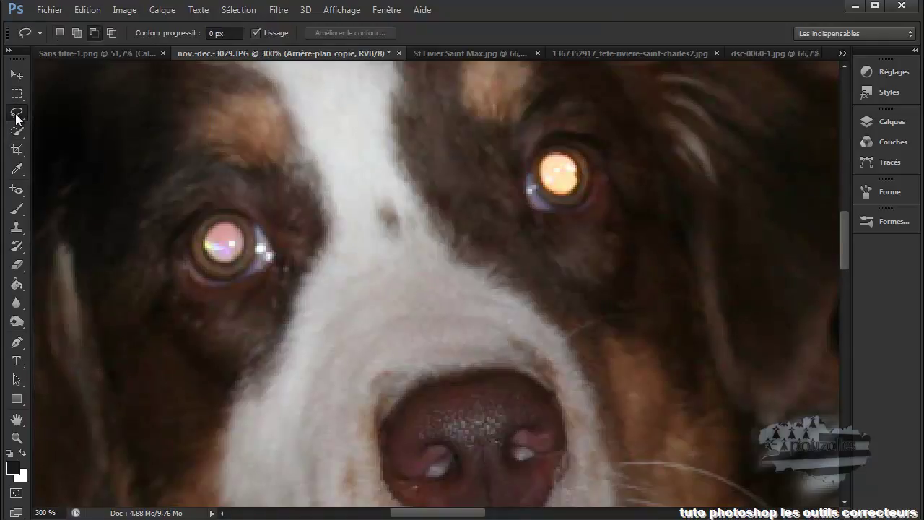
click(16, 116)
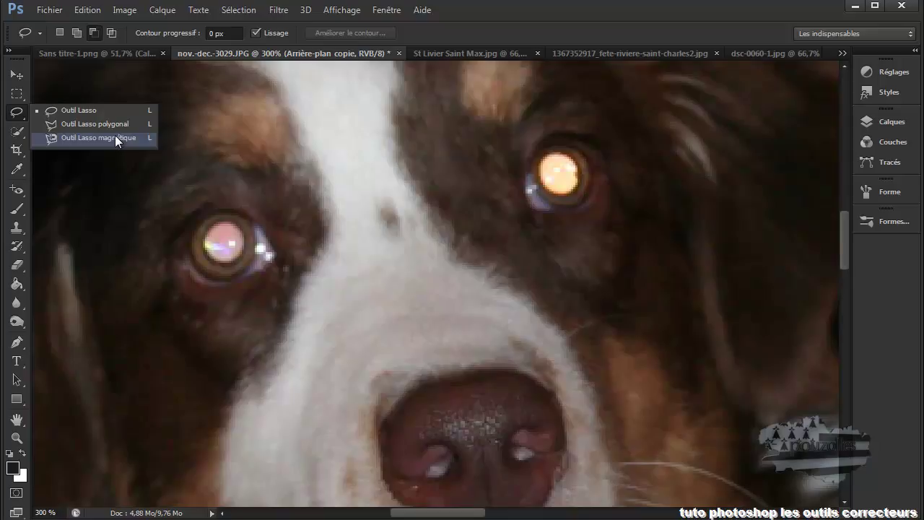
click(115, 137)
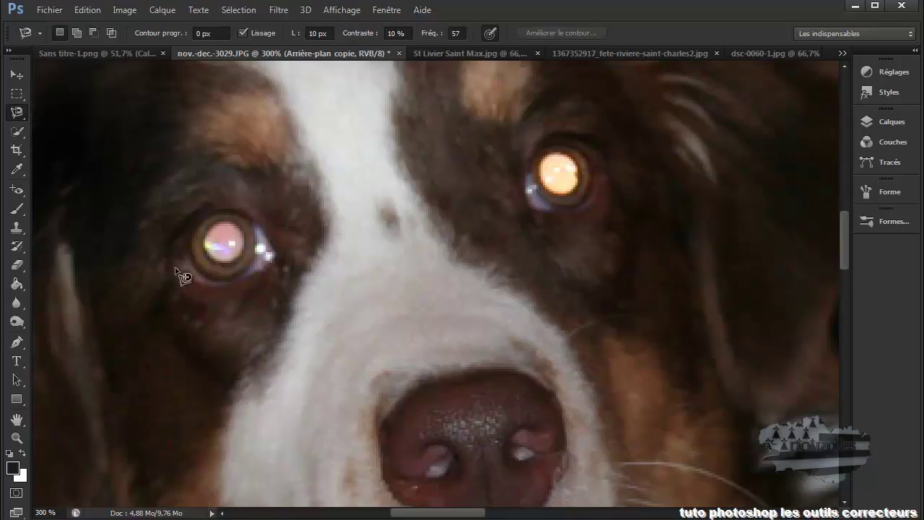
- Trace the left dog's glowing pupil with the Magnetic Lasso, then switch to Quick Selection and deselect
click(211, 225)
click(221, 232)
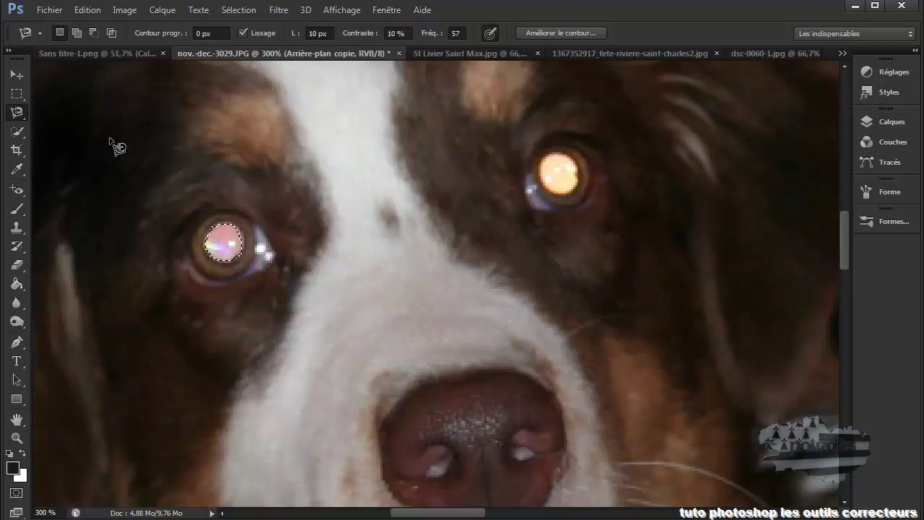
right_click(18, 114)
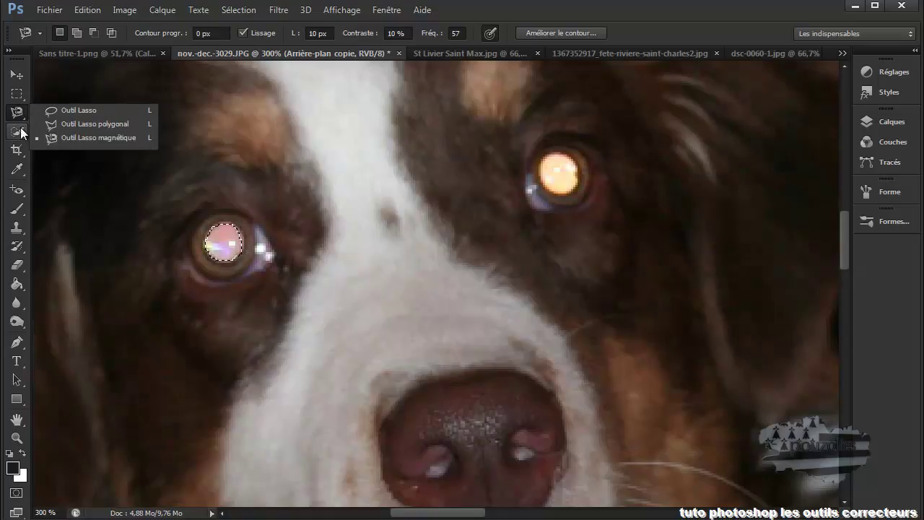
click(22, 133)
right_click(22, 132)
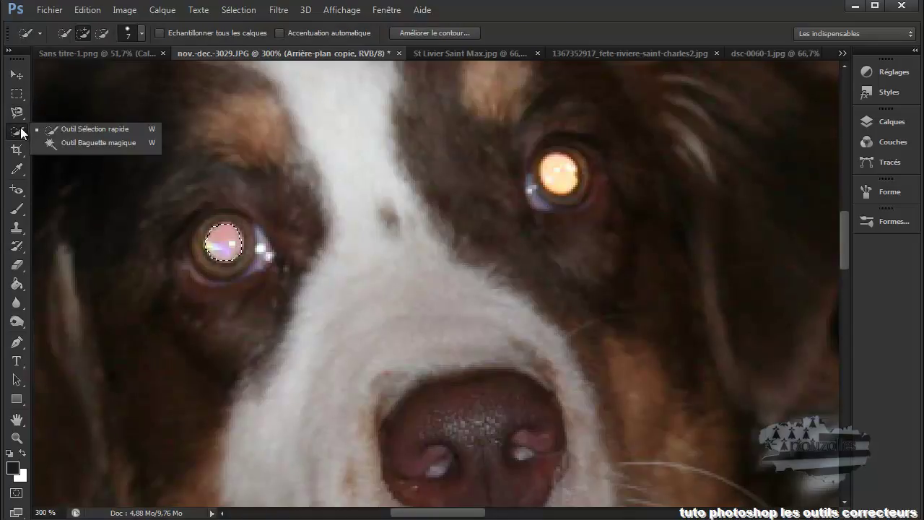
click(95, 130)
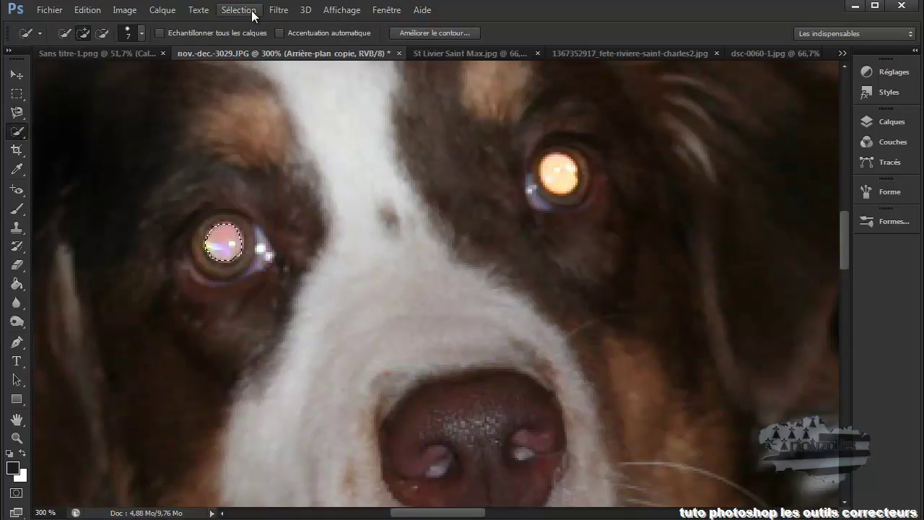
click(246, 10)
click(258, 40)
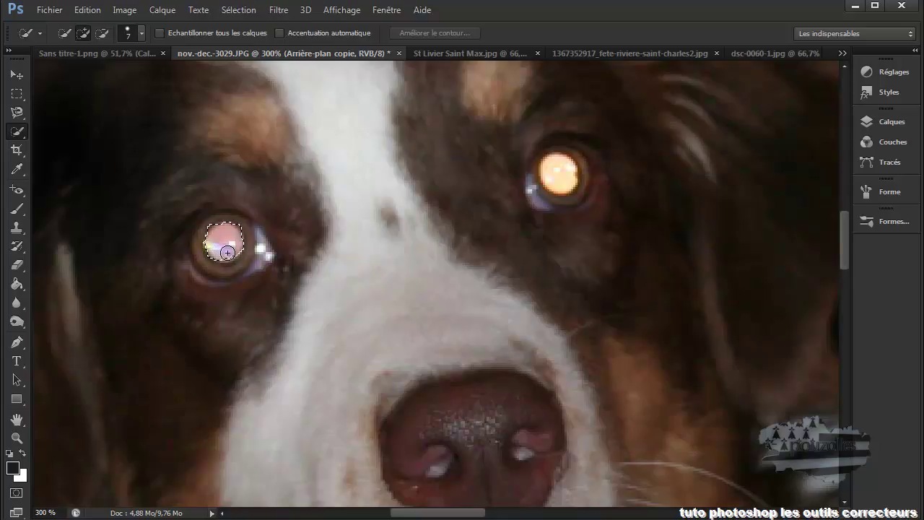
- Quick-select both of the brown dog's glowing pupils, left then right
drag(223, 247, 221, 246)
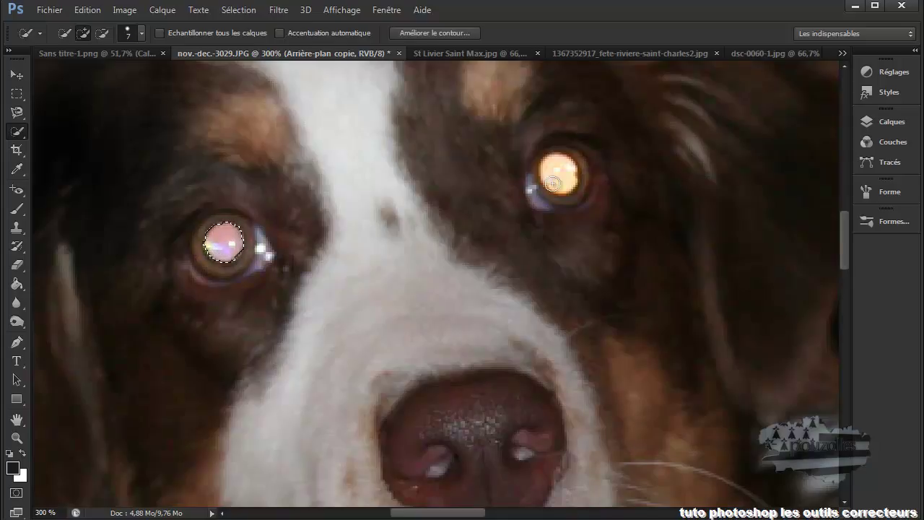
drag(554, 181, 560, 178)
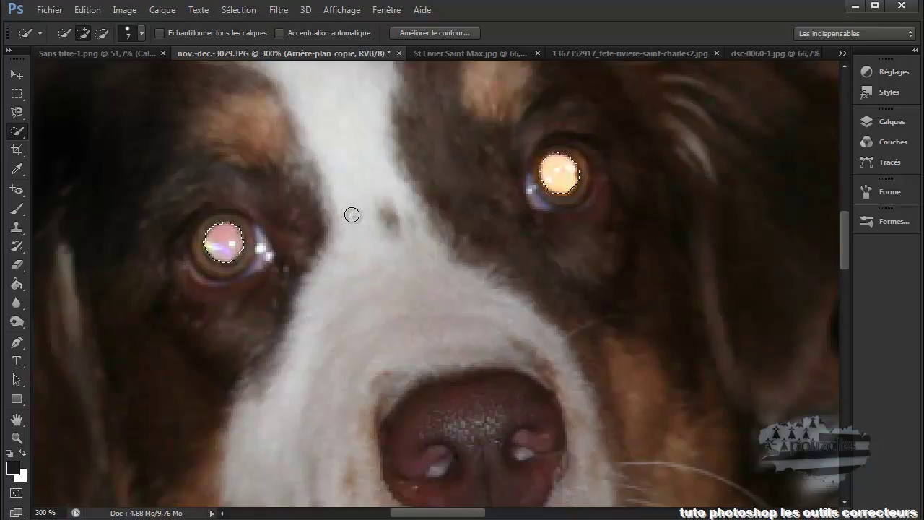
click(125, 11)
mouse_move(139, 46)
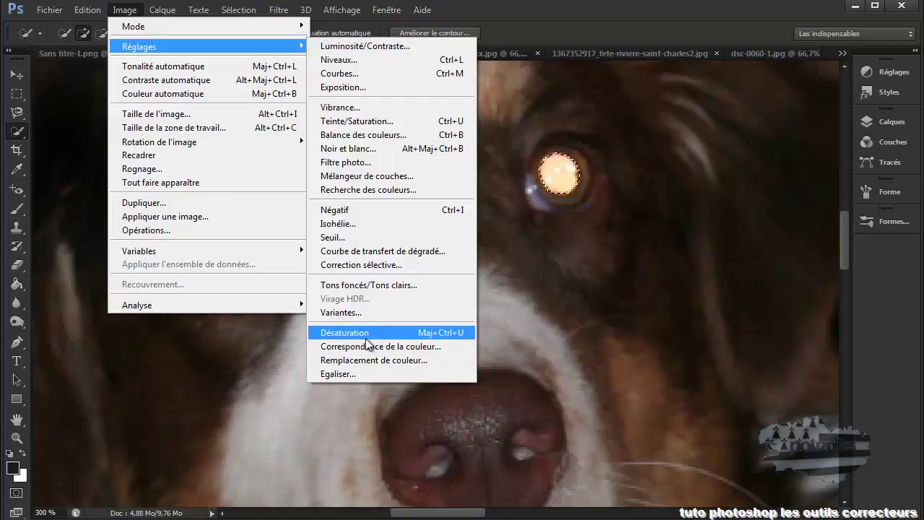
- Desaturate the selected pupils to grey, then switch to the Dodge tool
click(367, 334)
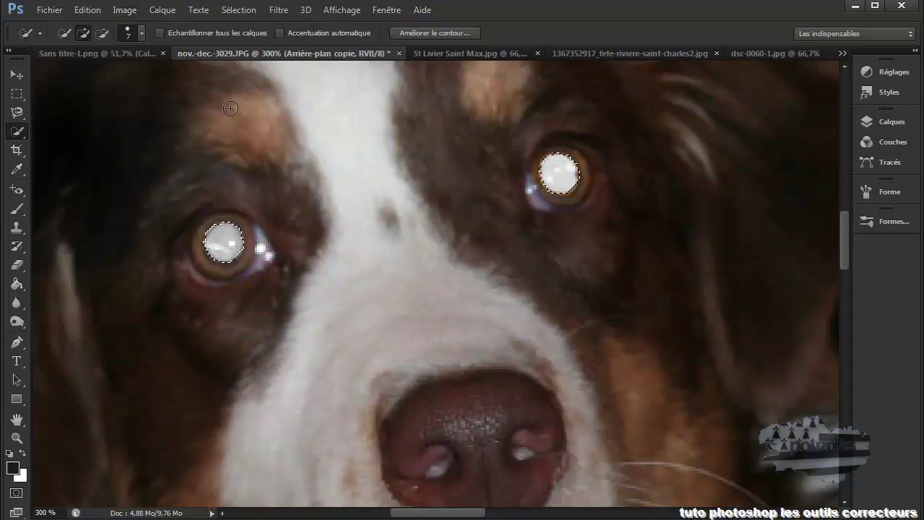
click(19, 325)
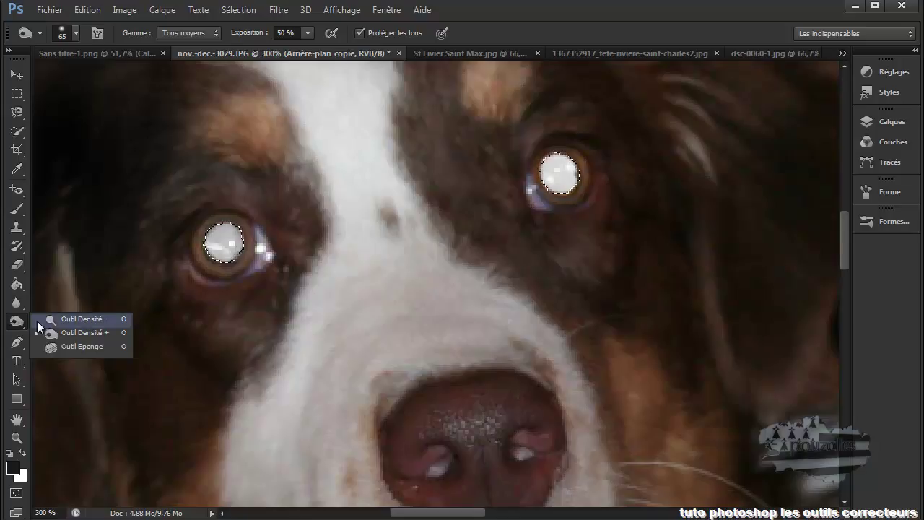
click(75, 318)
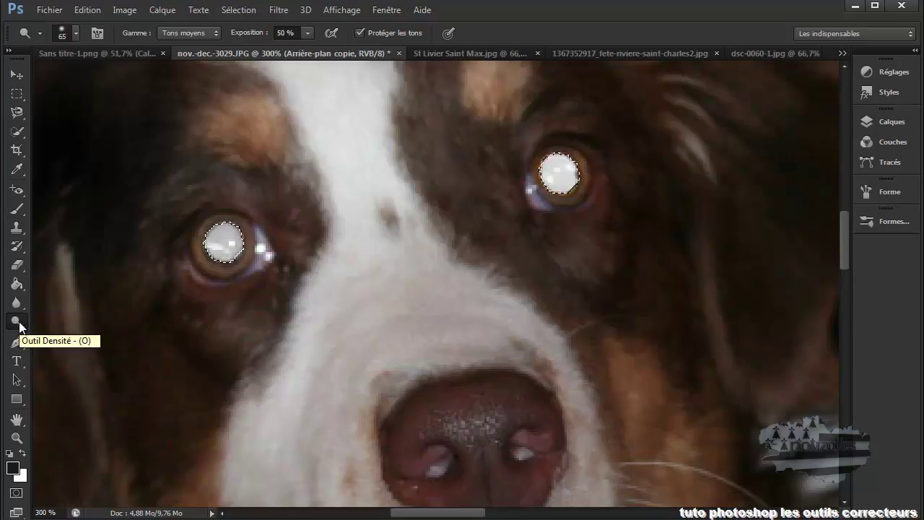
right_click(19, 325)
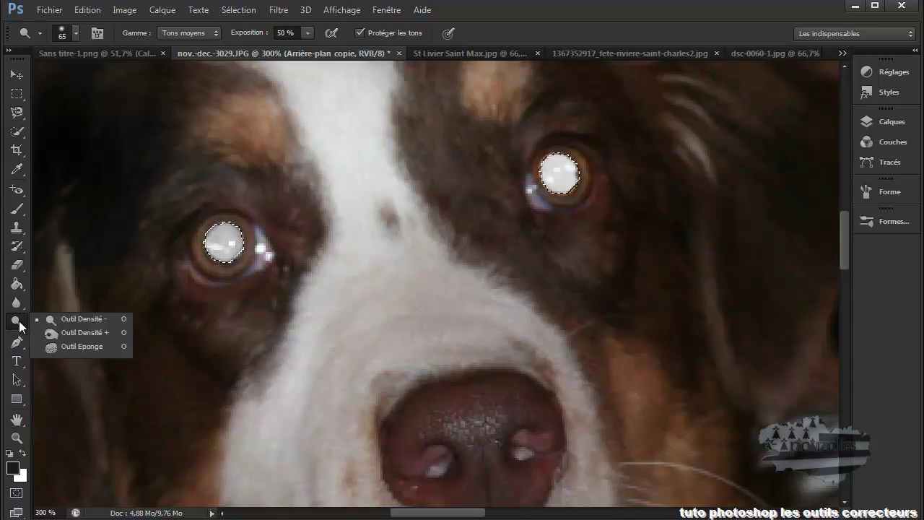
- Darken both selected pupils with the Burn tool
click(93, 334)
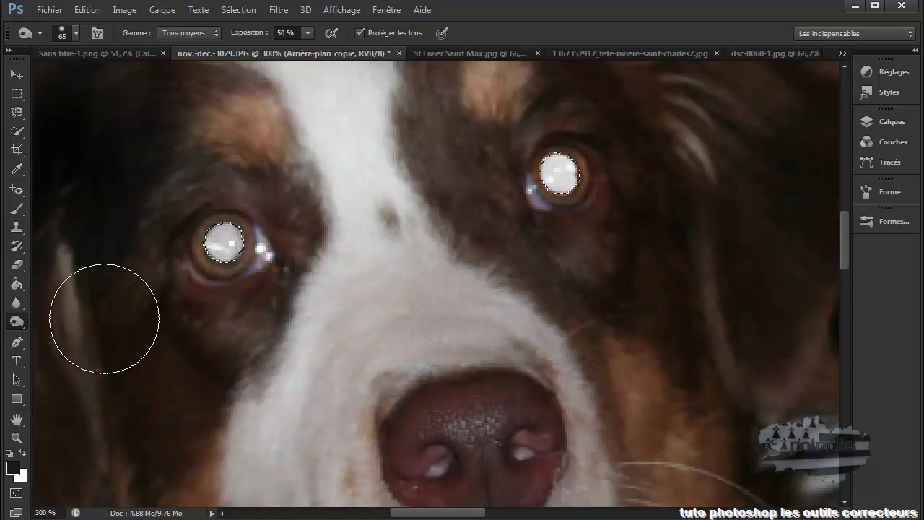
drag(217, 268, 226, 246)
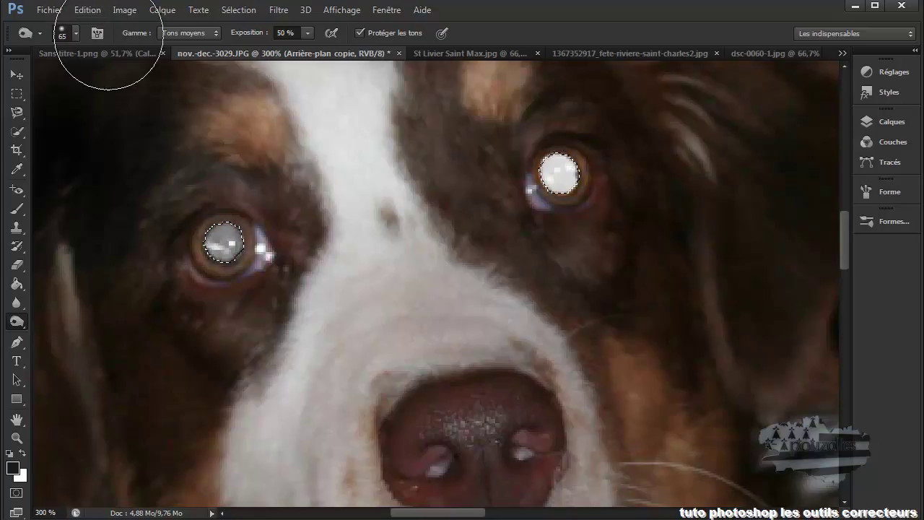
drag(225, 239, 225, 239)
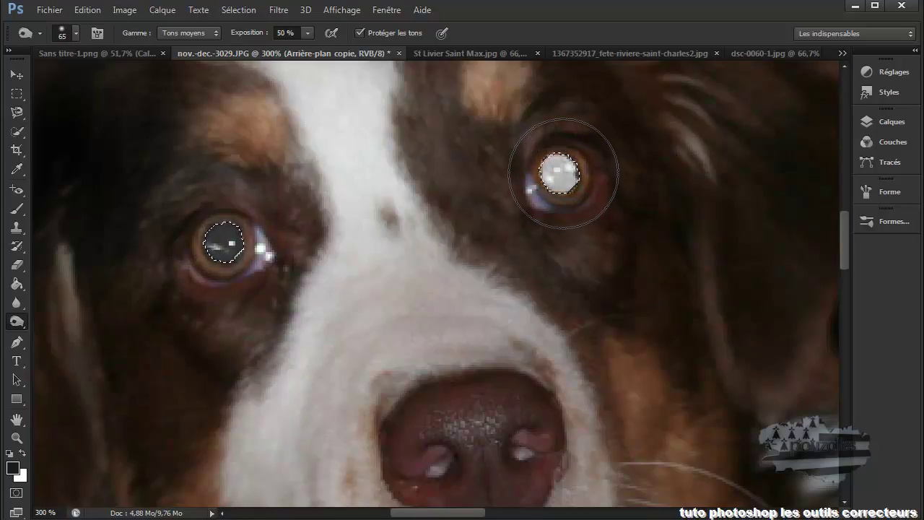
click(563, 173)
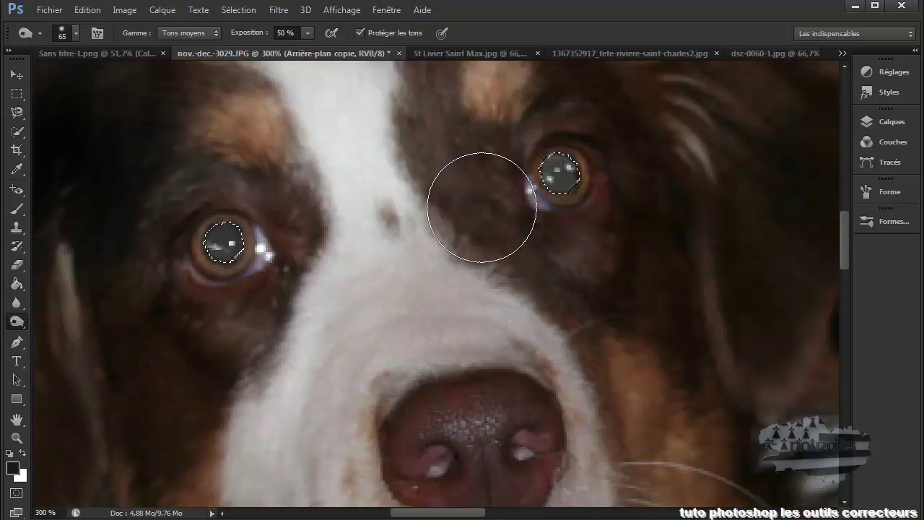
- Clear the pupil selection and zoom out to see the whole photo
click(241, 11)
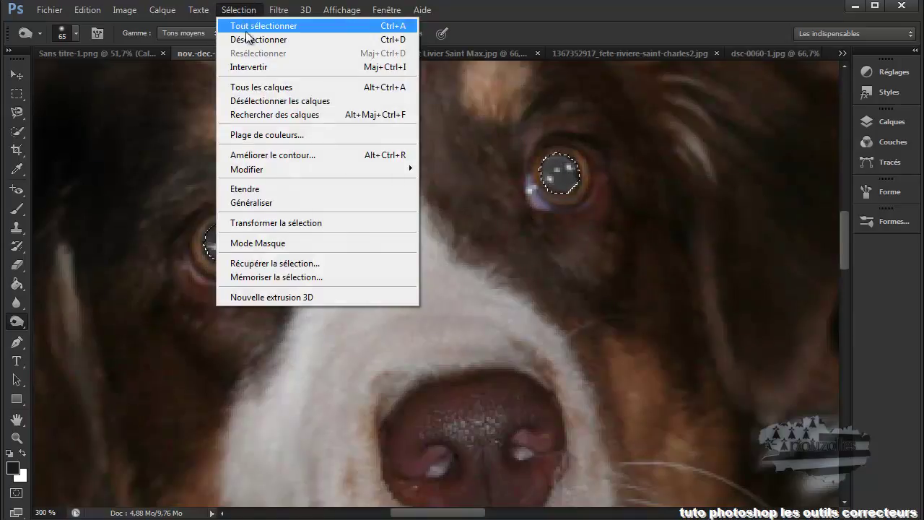
click(246, 39)
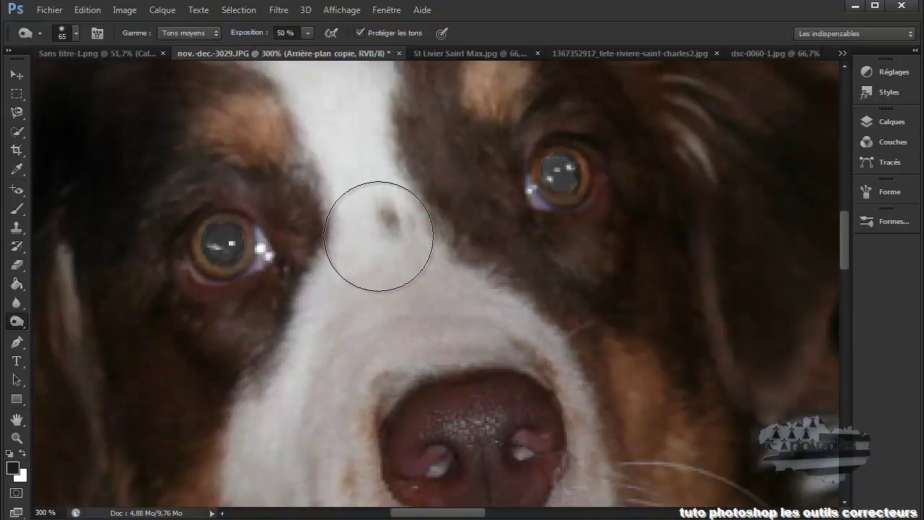
drag(379, 237, 394, 249)
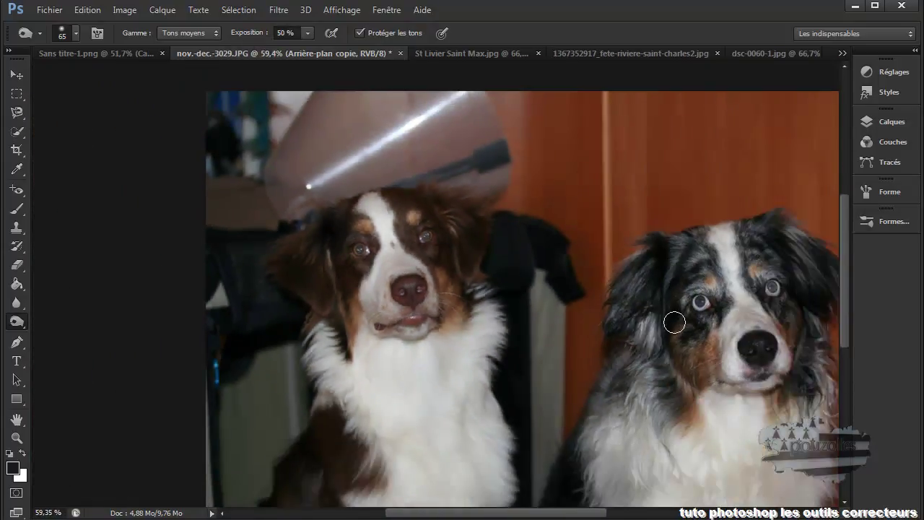
- Brighten the brown dog's left eye with the Dodge tool at midtones, 50% exposure
scroll(413, 268, down, 1)
scroll(411, 270, down, 2)
mouse_move(462, 513)
mouse_down()
mouse_move(505, 517)
mouse_move(493, 517)
mouse_up()
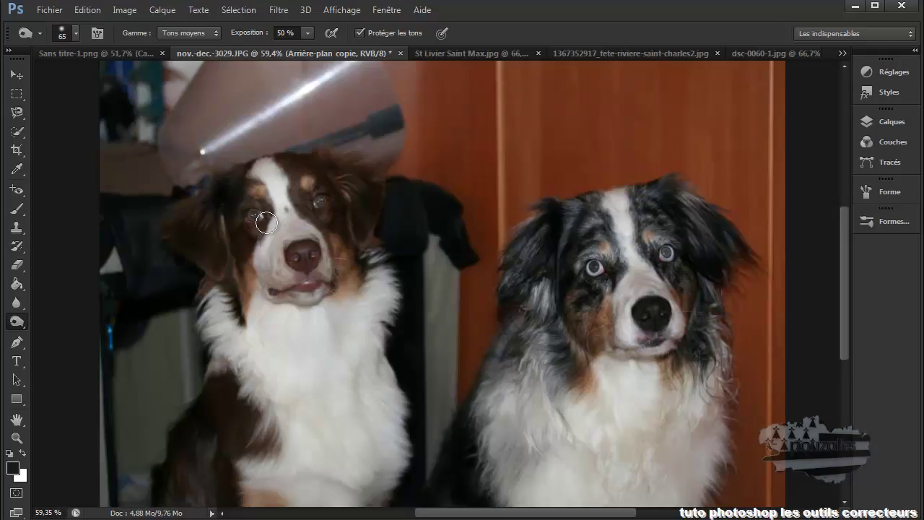
drag(266, 223, 302, 209)
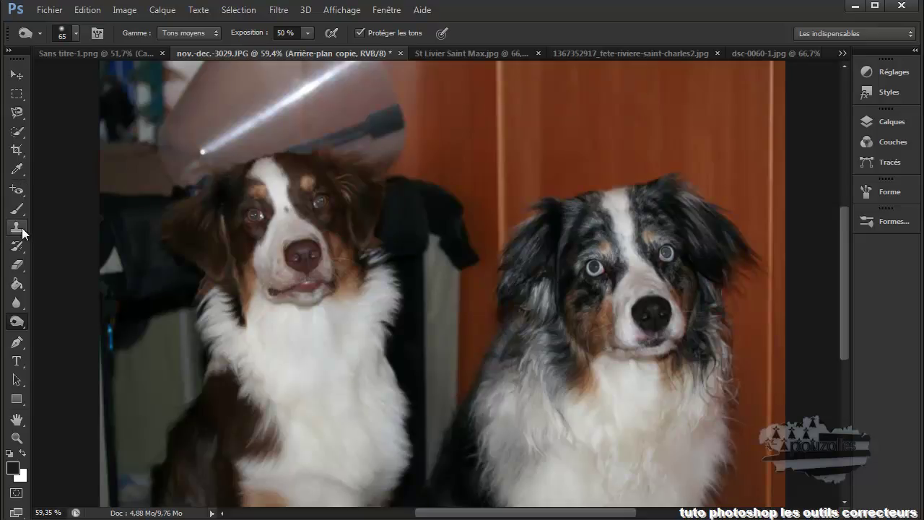
click(20, 190)
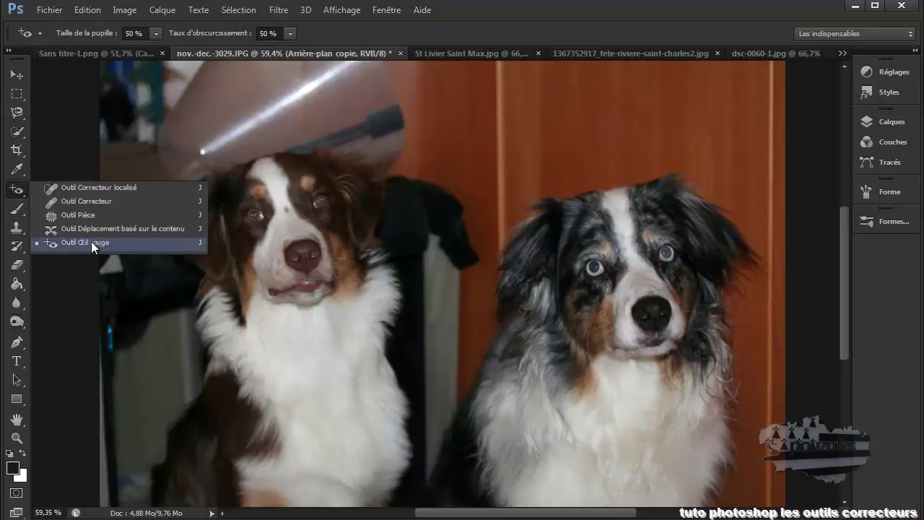
- Choose the Spot Healing Brush and bring up the St Livier Saint Max.jpg church photo
click(129, 242)
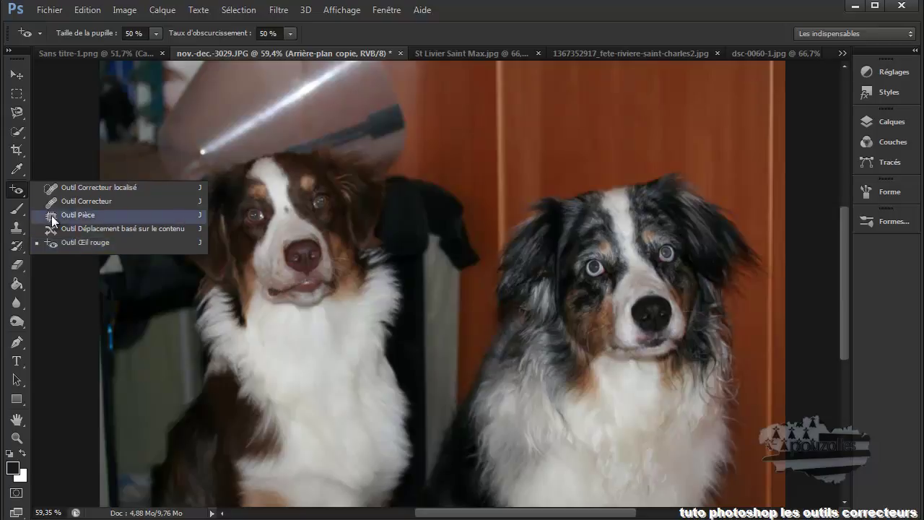
click(80, 188)
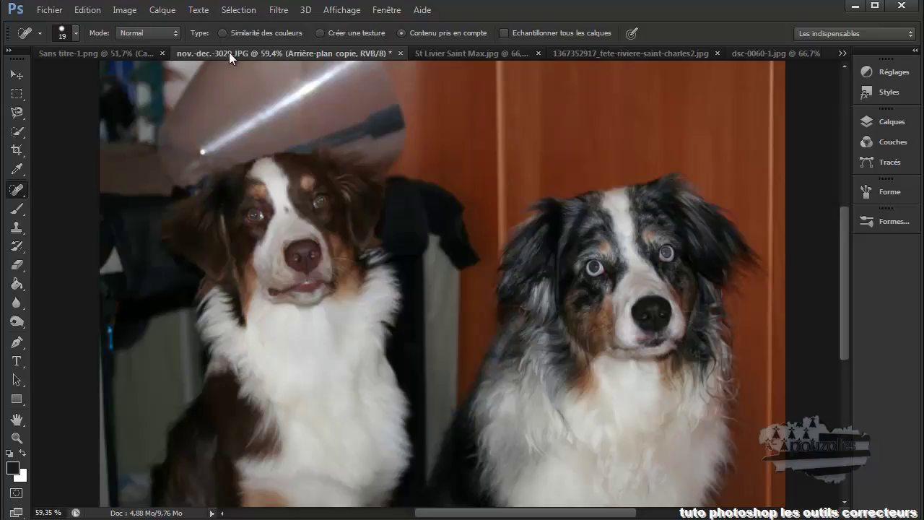
click(472, 52)
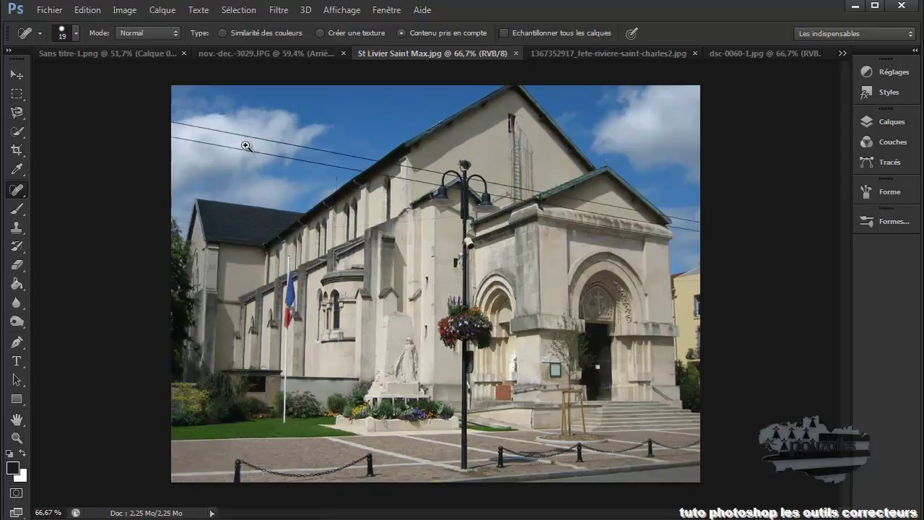
- Zoom in and paint out the upper wire across the sky with Content-Aware spot healing
ctrl+click(244, 141)
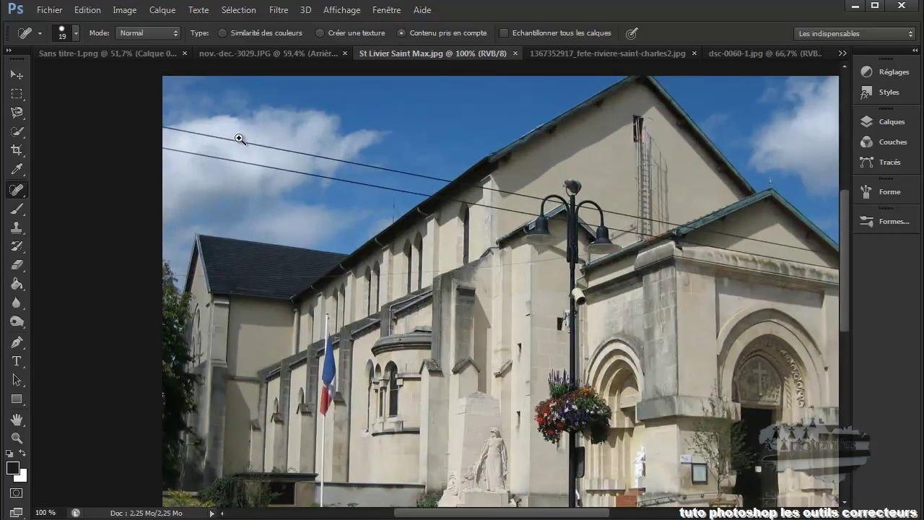
ctrl+click(239, 139)
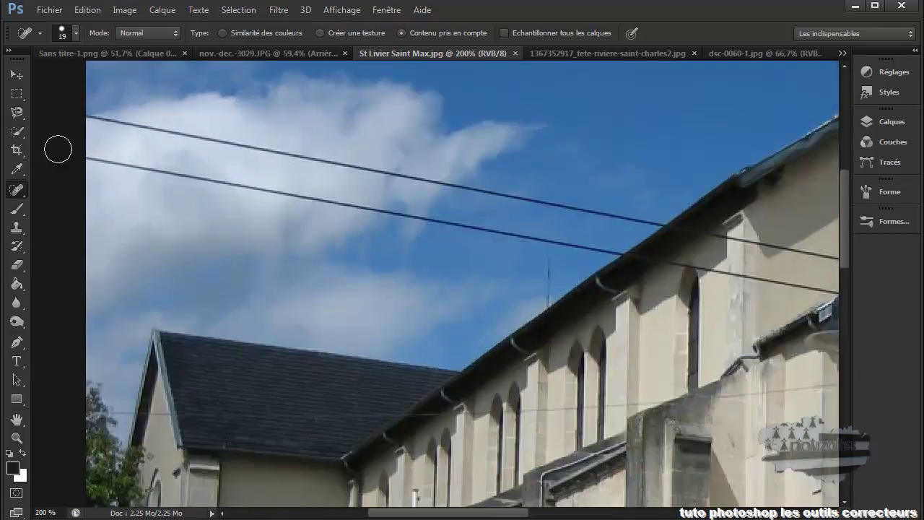
right_click(17, 188)
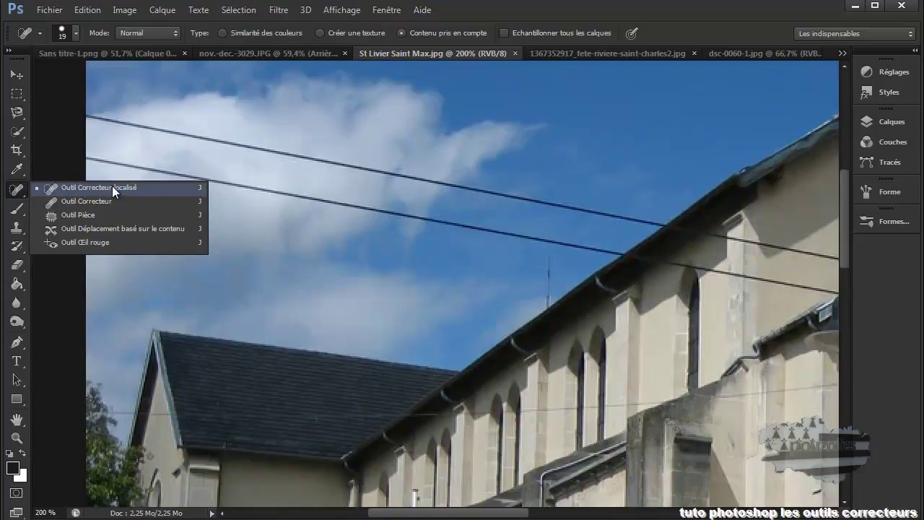
click(58, 144)
click(75, 114)
drag(78, 109, 232, 145)
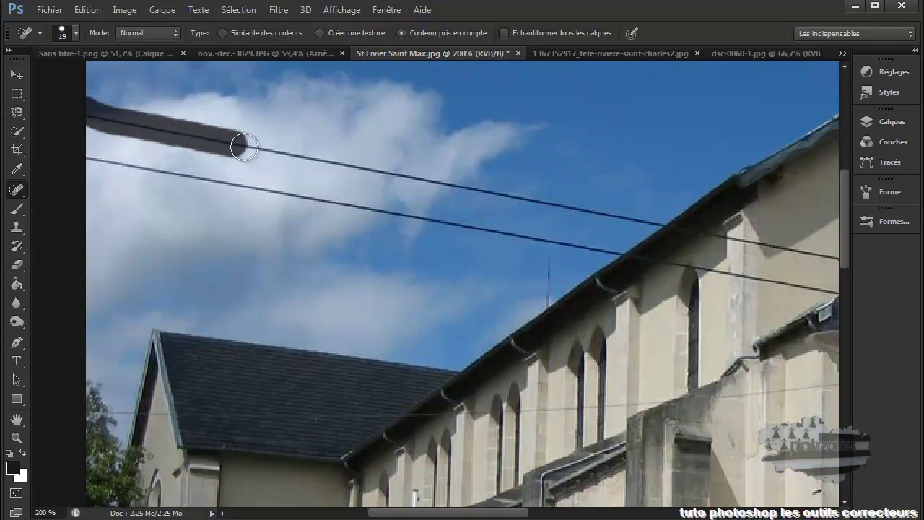
drag(232, 145, 332, 165)
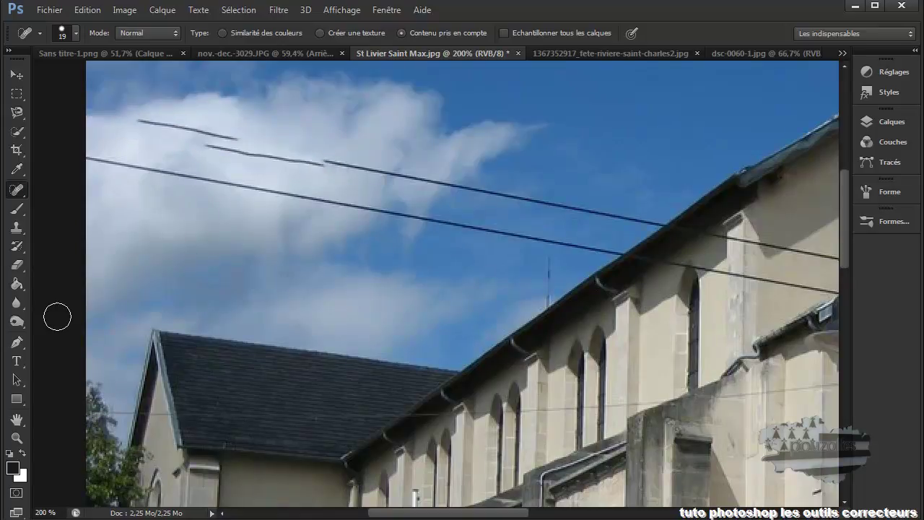
drag(130, 119, 200, 130)
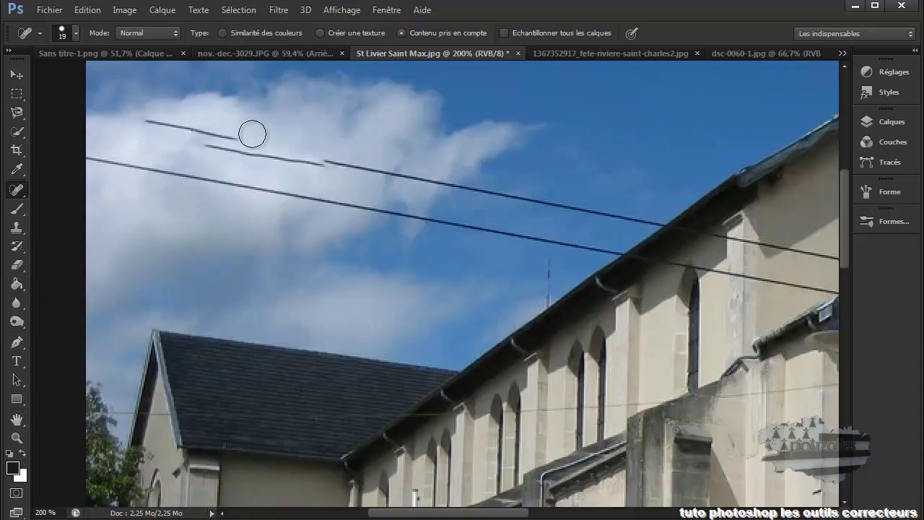
drag(144, 118, 243, 140)
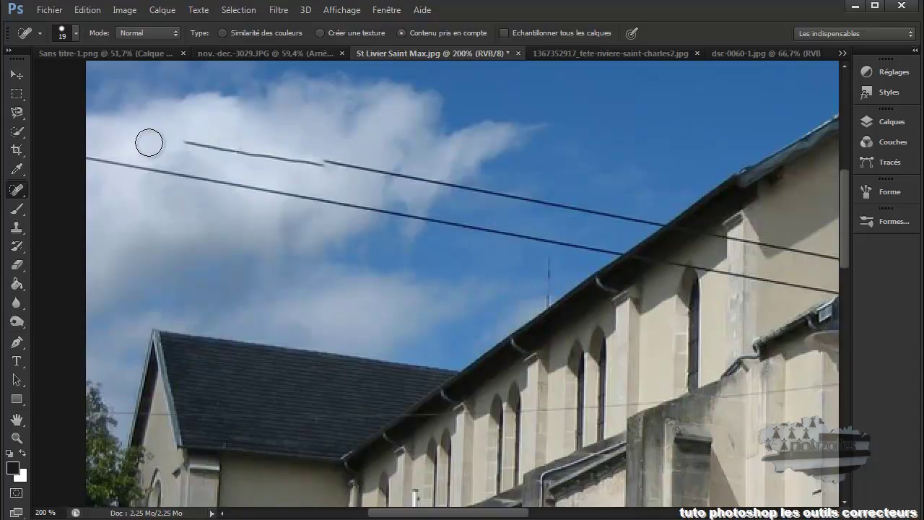
drag(148, 141, 516, 200)
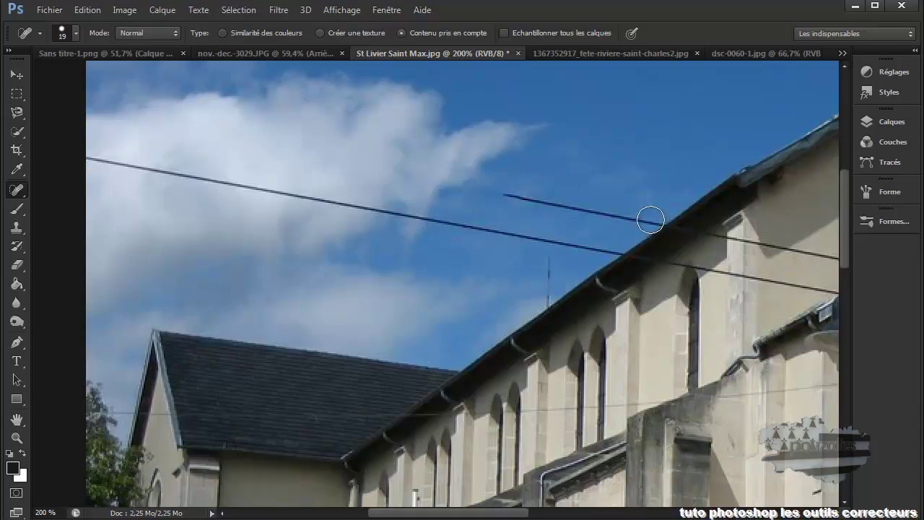
- Heal the remaining wire fragments near the church roofline
click(655, 216)
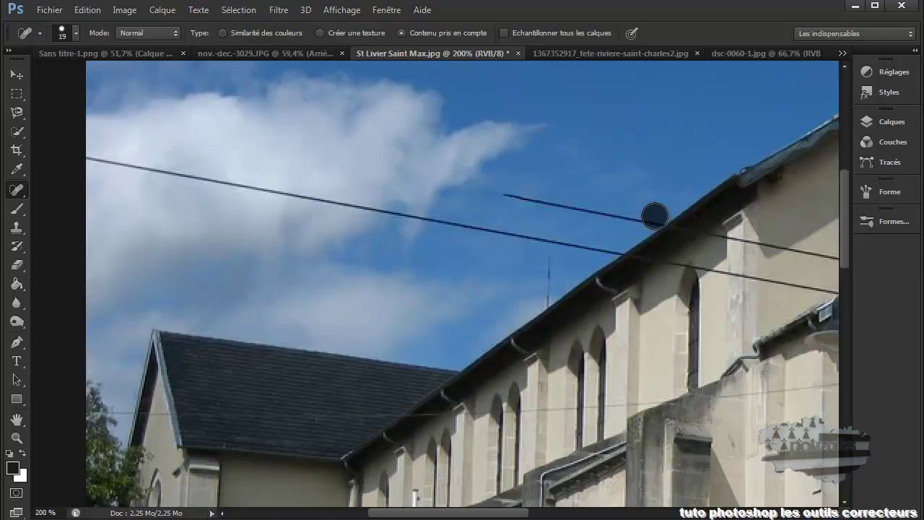
mouse_move(497, 181)
mouse_down()
mouse_move(568, 209)
mouse_move(639, 218)
mouse_up()
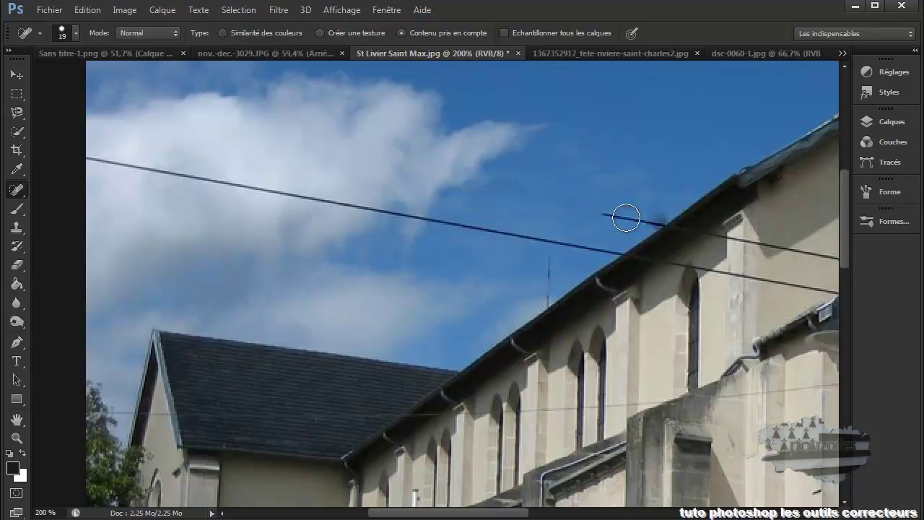
mouse_move(603, 214)
mouse_down()
mouse_move(590, 210)
mouse_move(624, 213)
mouse_up()
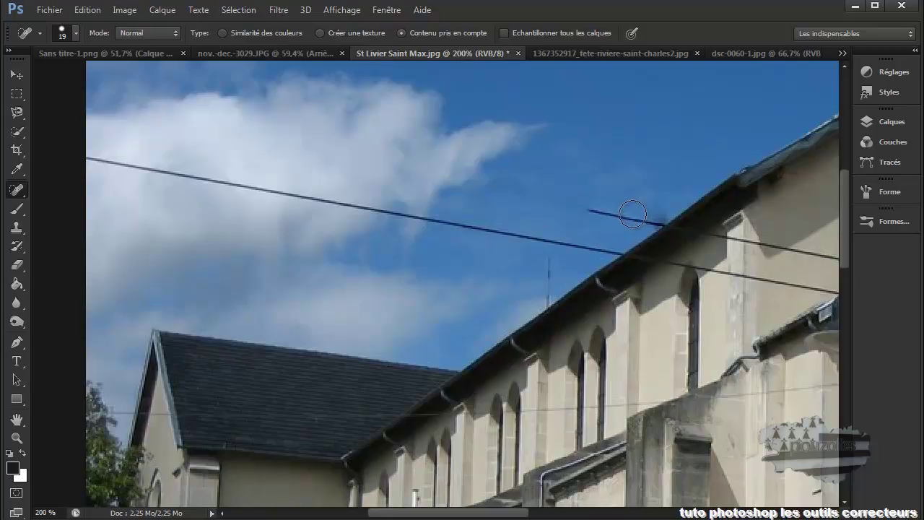
mouse_move(586, 190)
mouse_down()
mouse_move(603, 213)
mouse_move(628, 219)
mouse_up()
drag(582, 193, 646, 216)
mouse_move(637, 183)
mouse_down()
mouse_move(620, 195)
mouse_move(625, 214)
mouse_move(608, 206)
mouse_move(663, 211)
mouse_up()
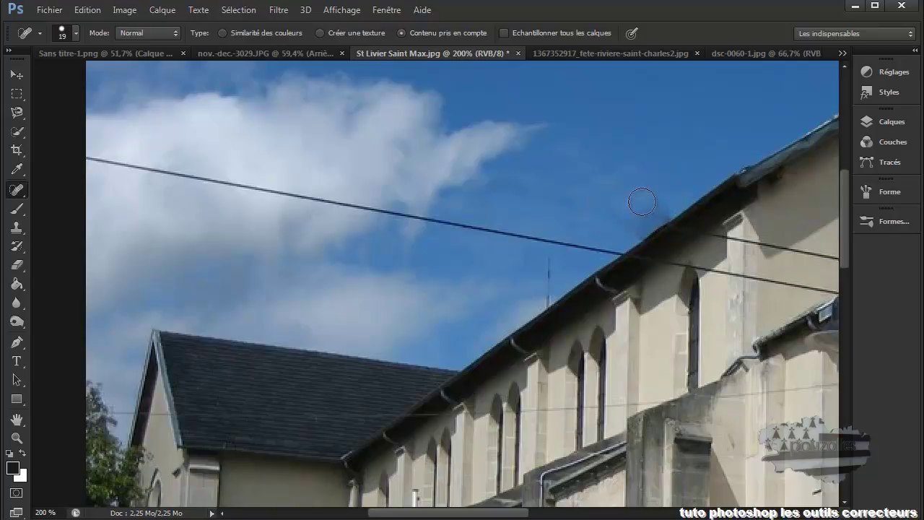
scroll(626, 221, down, 2)
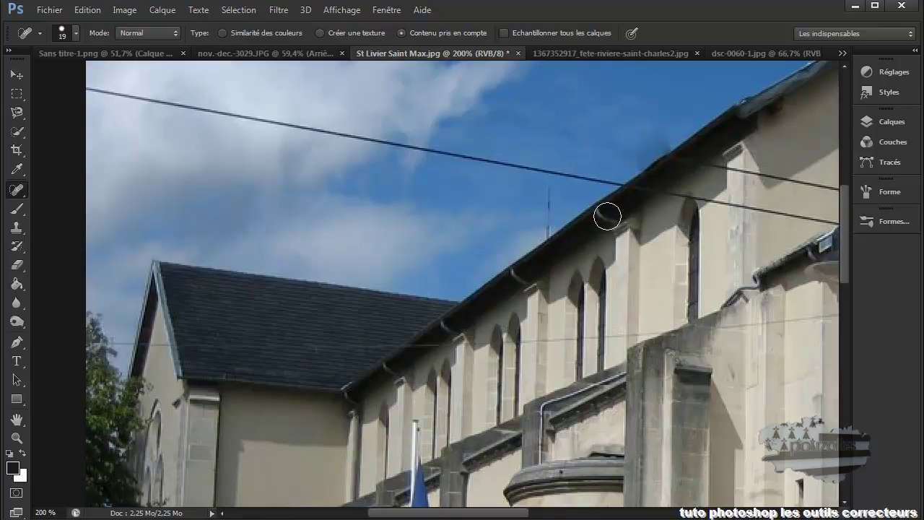
scroll(601, 214, down, 5)
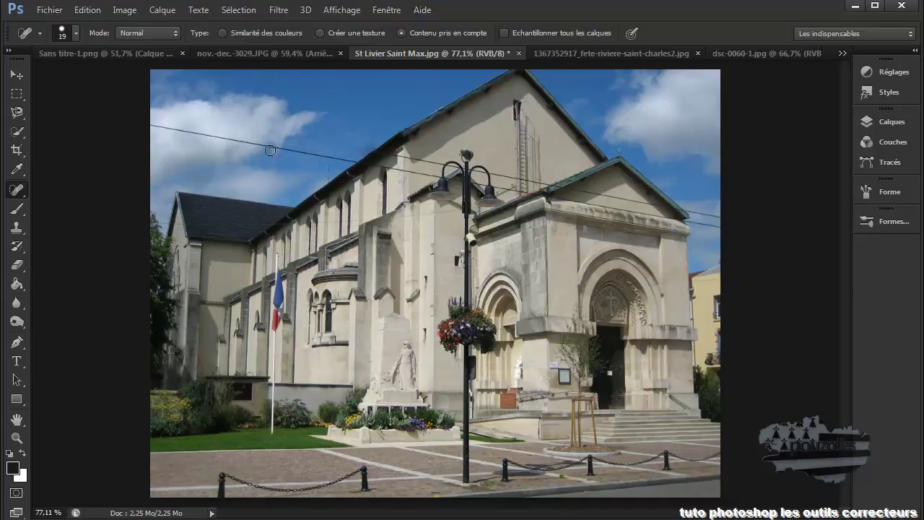
- Switch to the Healing Brush, zoom to 300% on the wire, and try repairing without a source
right_click(19, 192)
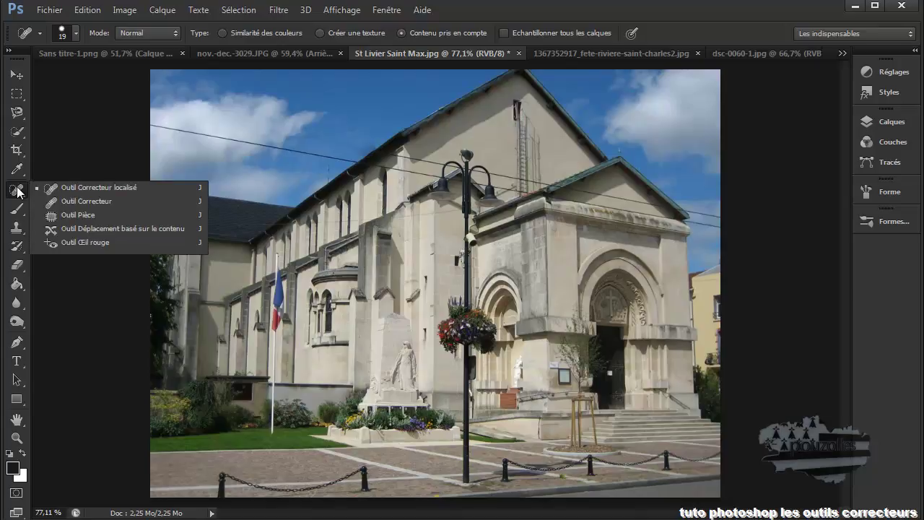
click(75, 205)
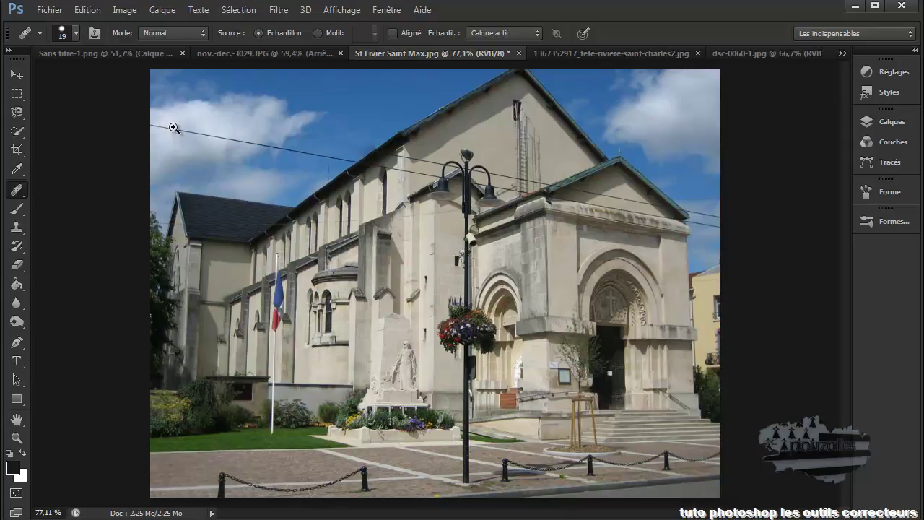
ctrl+click(174, 128)
ctrl+click(171, 117)
ctrl+click(173, 123)
click(104, 140)
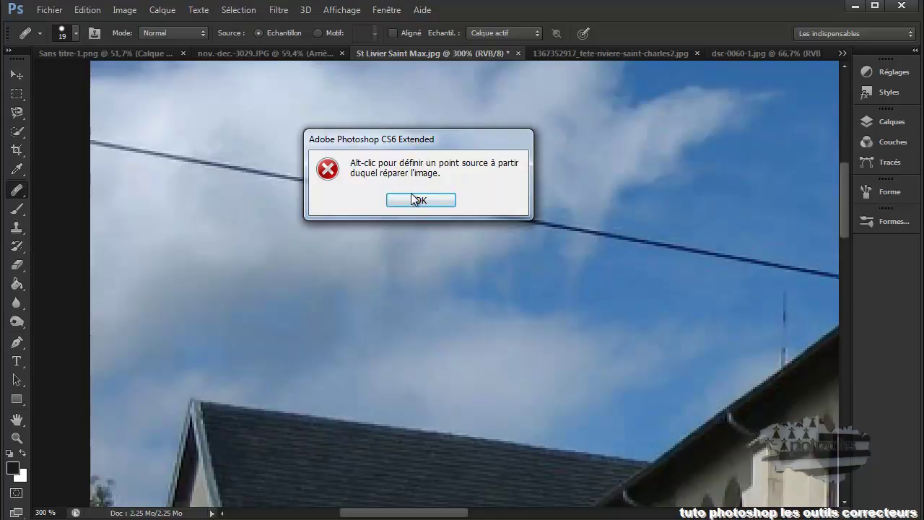
- Dismiss the warning, sample clean sky as source, and paint out the wire's left end
click(413, 199)
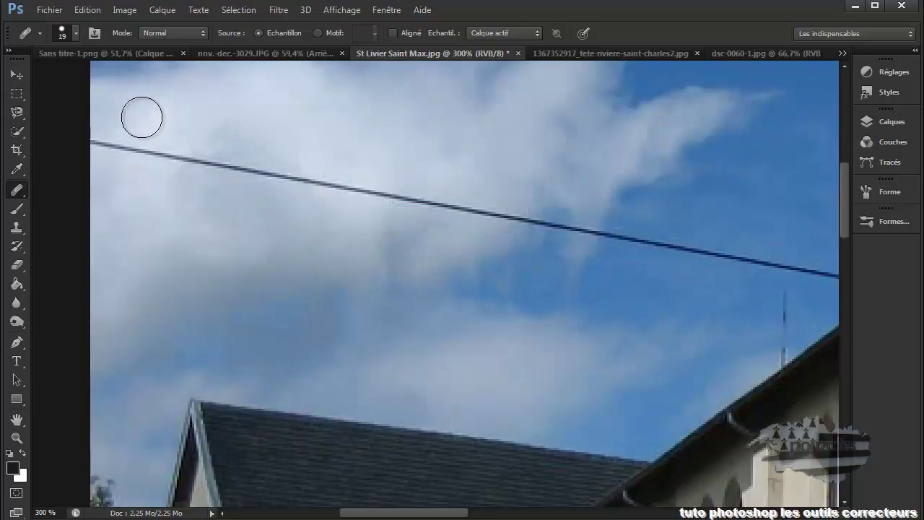
alt+click(127, 180)
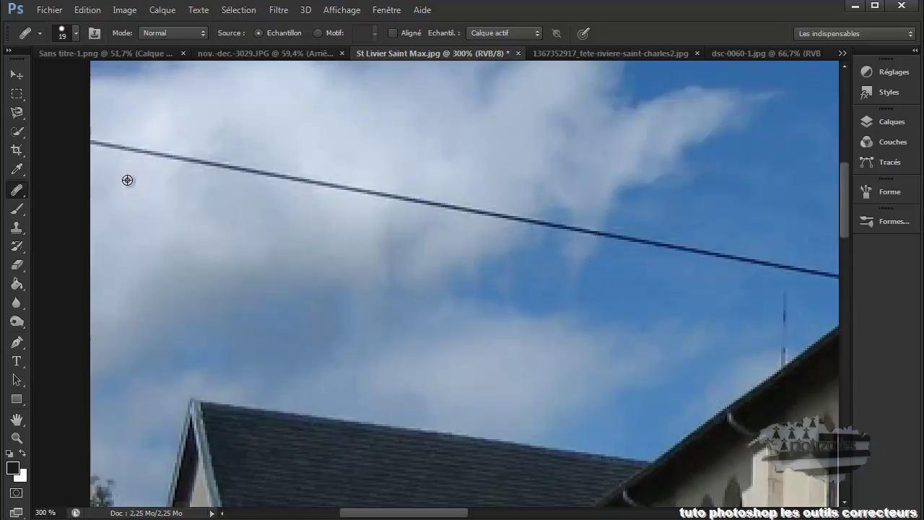
drag(152, 158, 118, 148)
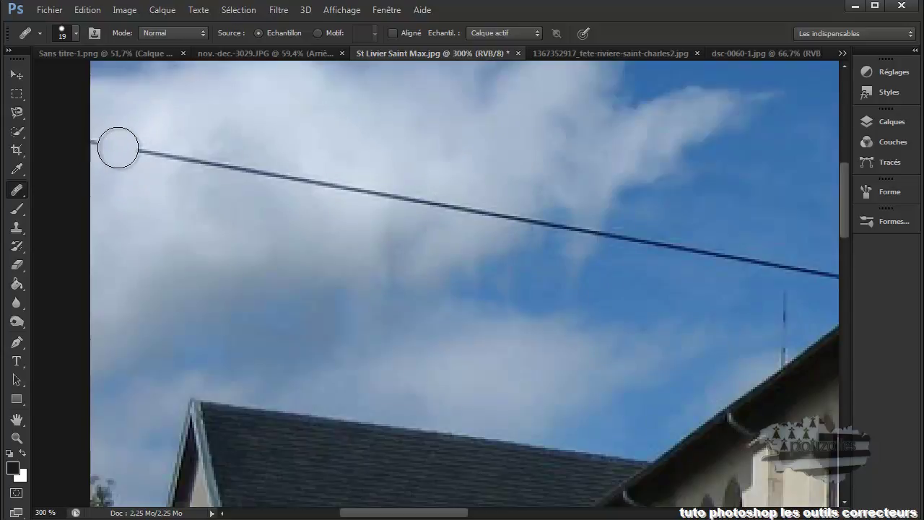
mouse_move(230, 162)
mouse_down()
mouse_move(364, 187)
mouse_move(223, 167)
mouse_up()
mouse_move(130, 147)
mouse_down()
mouse_move(106, 147)
mouse_move(177, 156)
mouse_up()
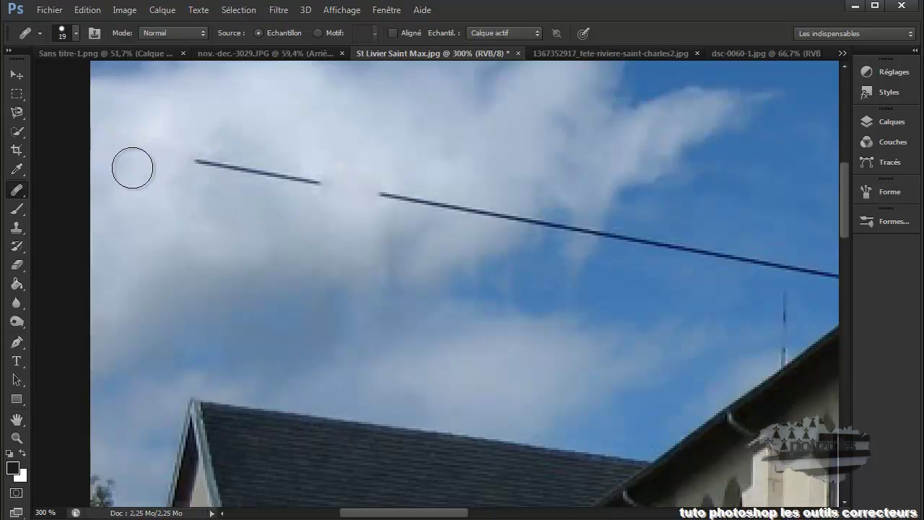
alt+click(227, 192)
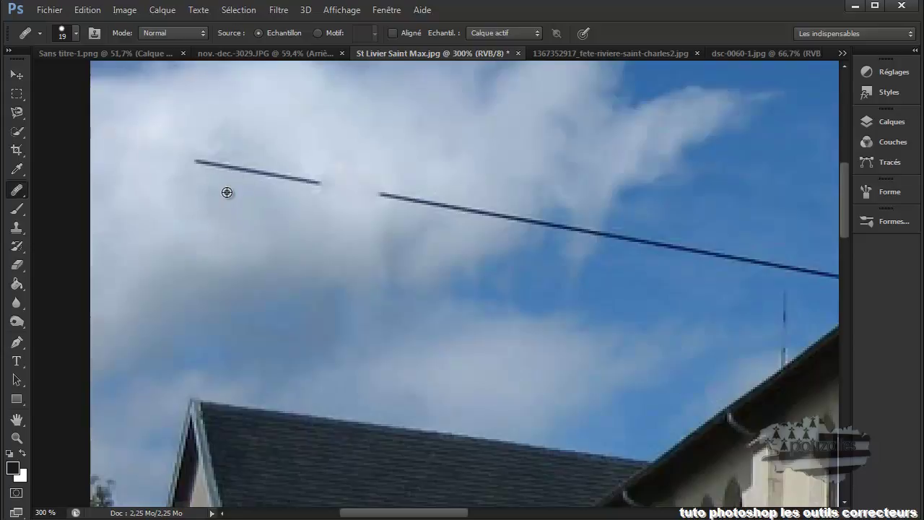
drag(198, 162, 258, 175)
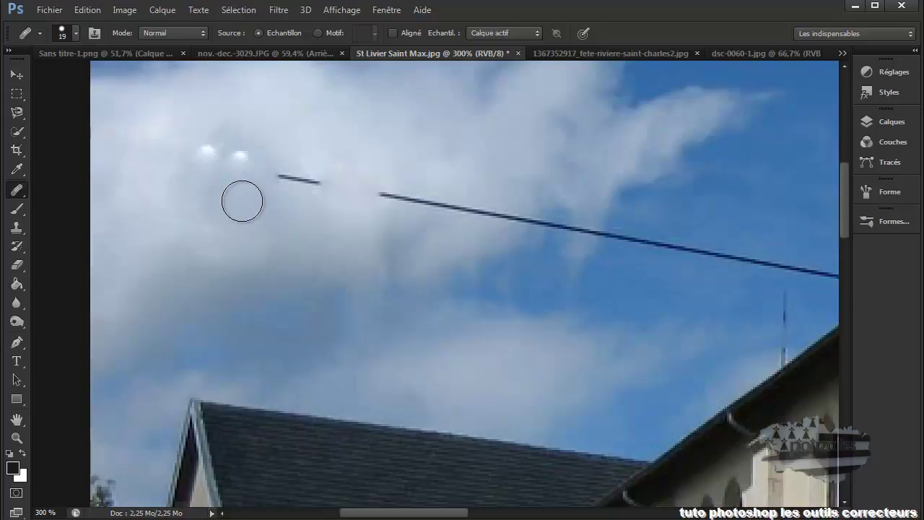
- Heal away the two bright sky specks and the short broken wire piece
click(239, 167)
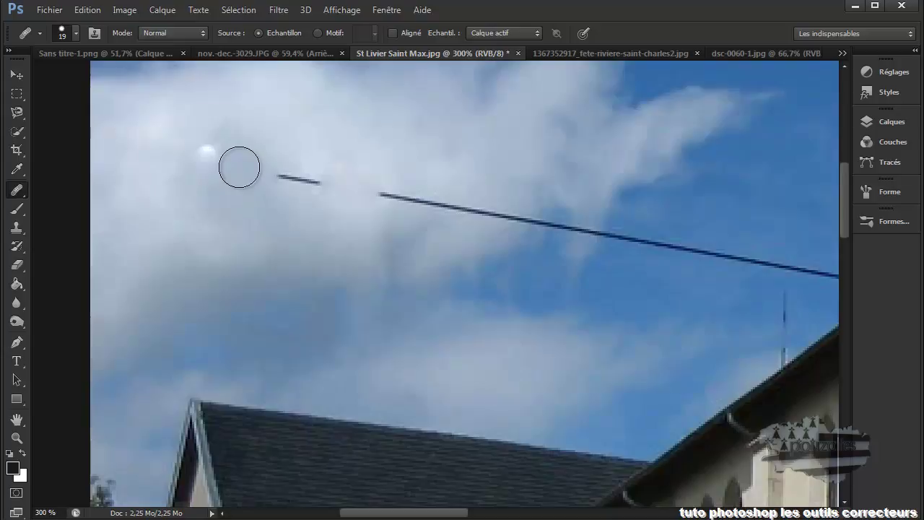
click(210, 158)
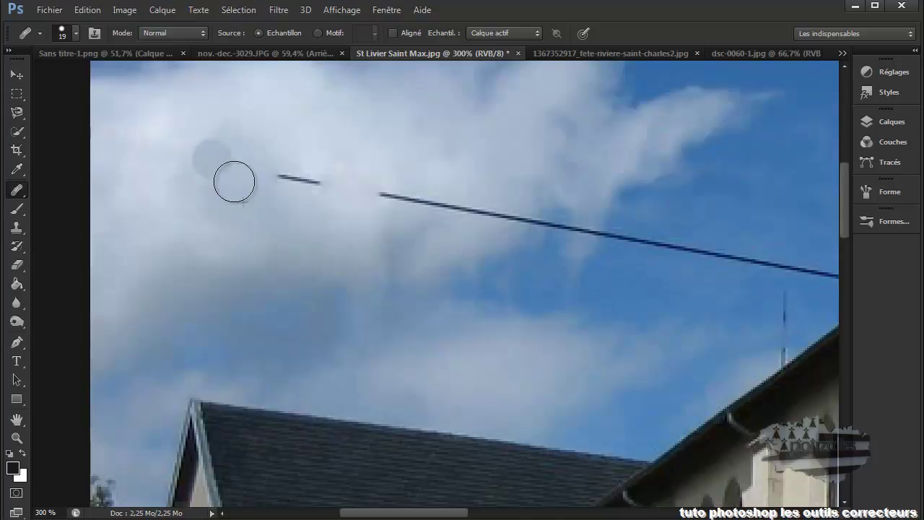
click(277, 148)
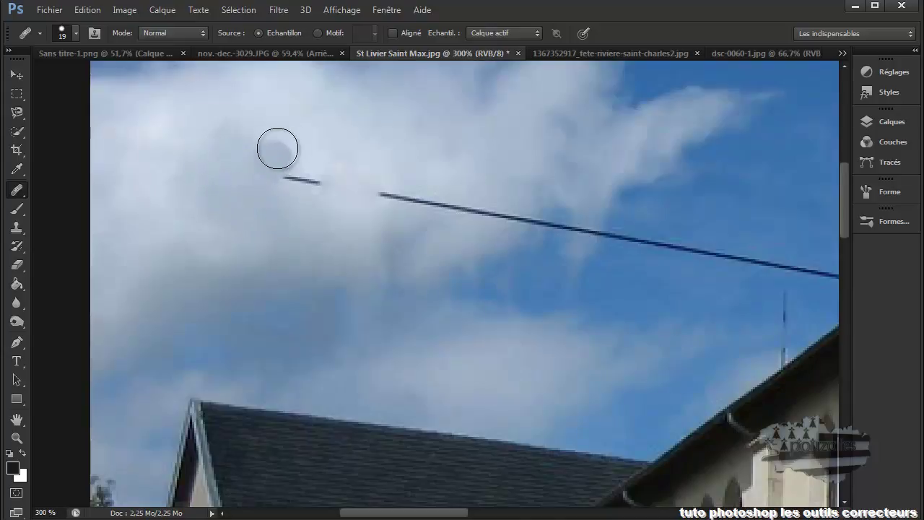
click(299, 151)
drag(298, 152, 293, 169)
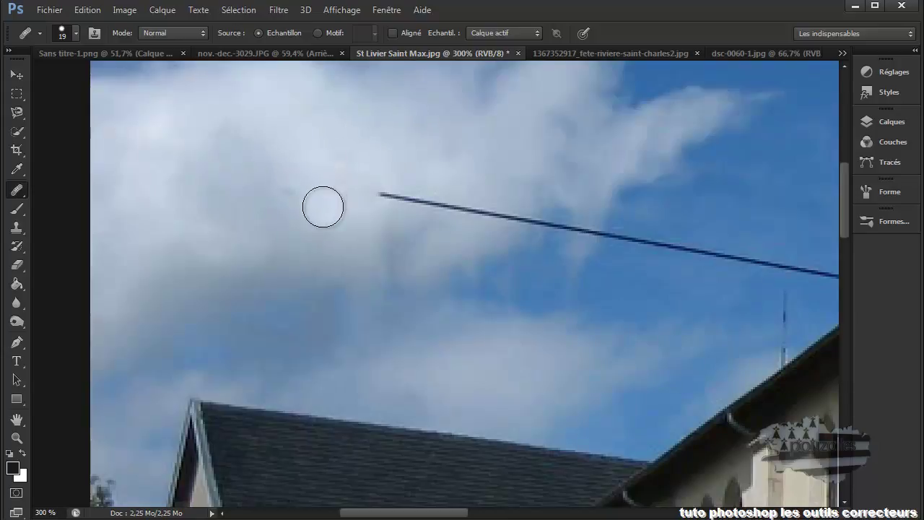
- Dab away the faint remaining marks in the blue sky
scroll(323, 204, right, 1)
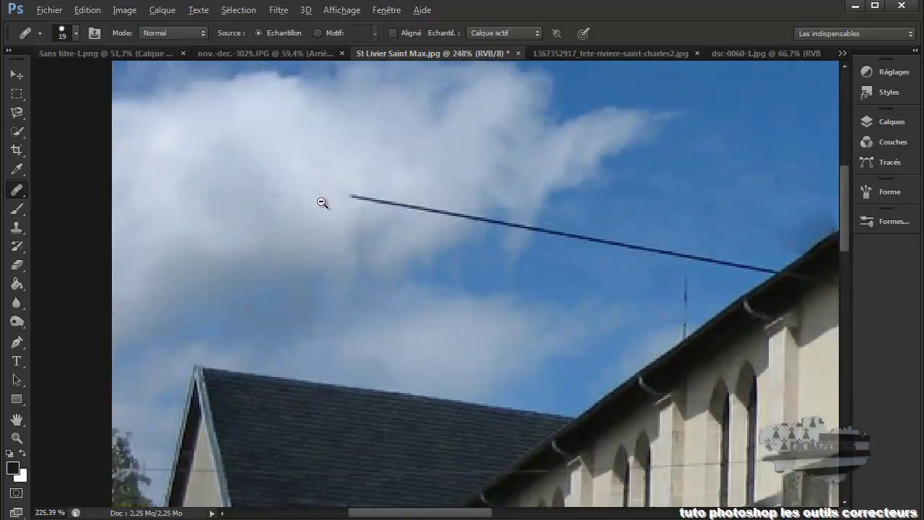
scroll(321, 201, down, 5)
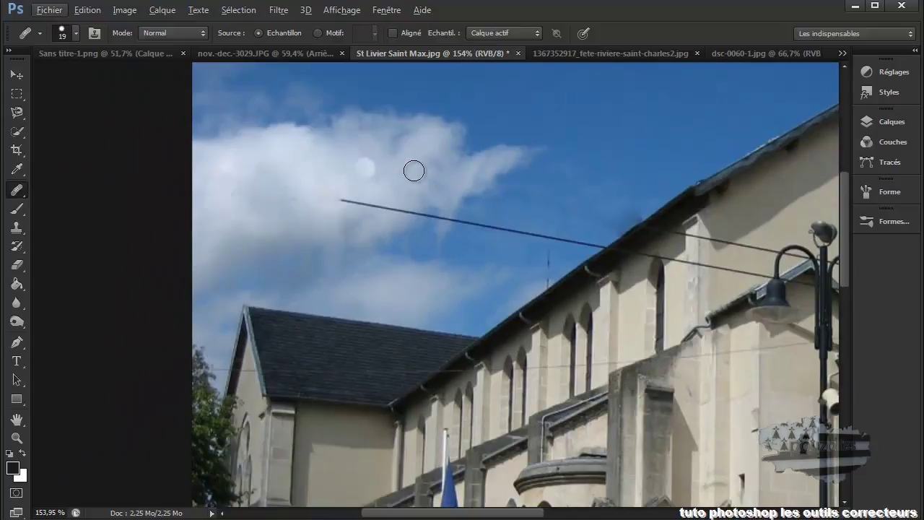
drag(543, 105, 626, 106)
drag(540, 114, 613, 113)
click(600, 135)
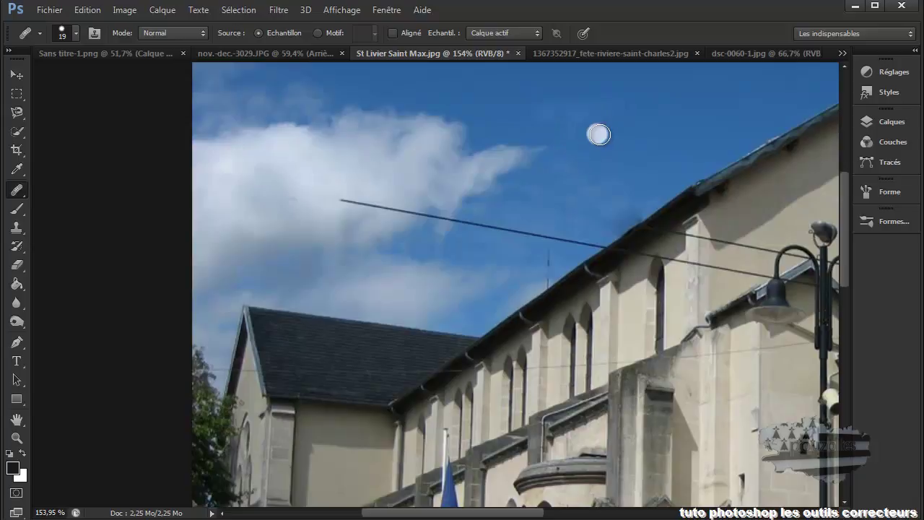
click(633, 120)
click(567, 109)
mouse_move(579, 132)
mouse_down()
mouse_move(652, 122)
mouse_move(594, 139)
mouse_move(589, 120)
mouse_up()
click(601, 120)
right_click(21, 189)
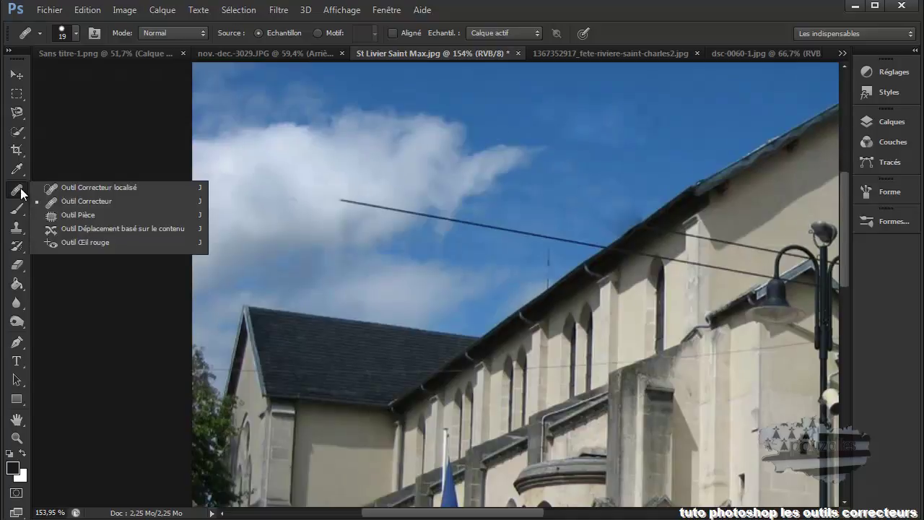
click(69, 215)
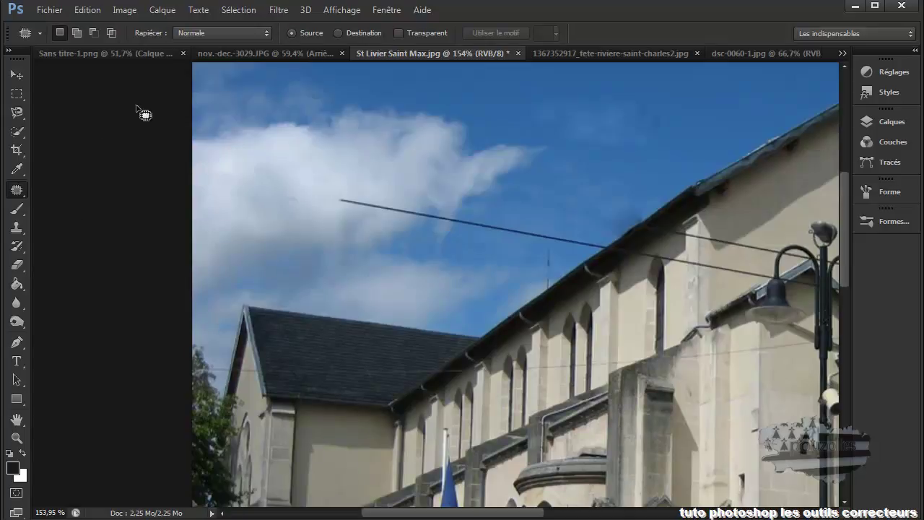
click(564, 56)
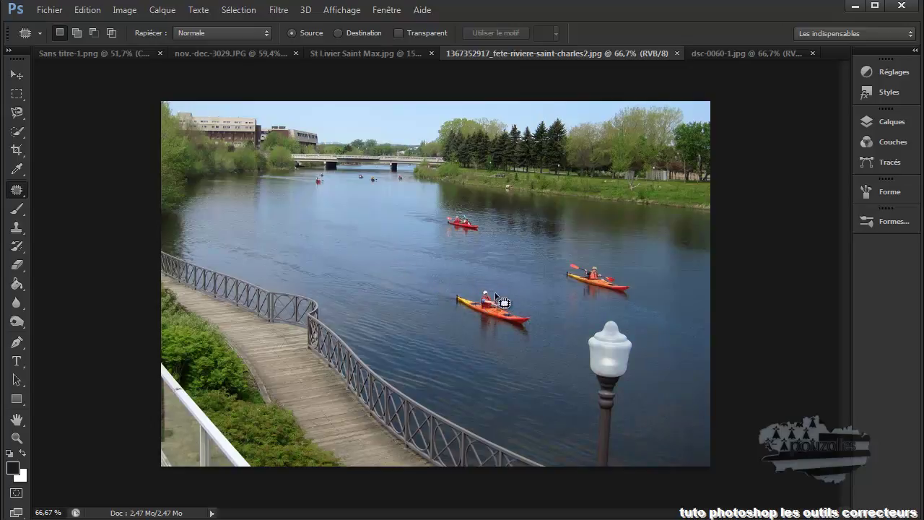
- Patch the middle kayak by dragging its outline onto clean nearby water
mouse_move(509, 307)
mouse_down()
mouse_move(480, 285)
mouse_move(469, 289)
mouse_move(546, 321)
mouse_up()
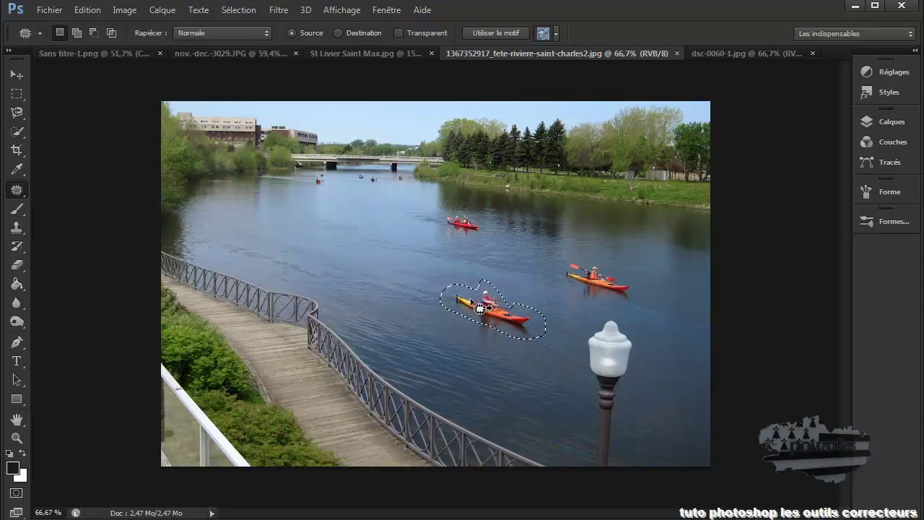
drag(475, 306, 507, 327)
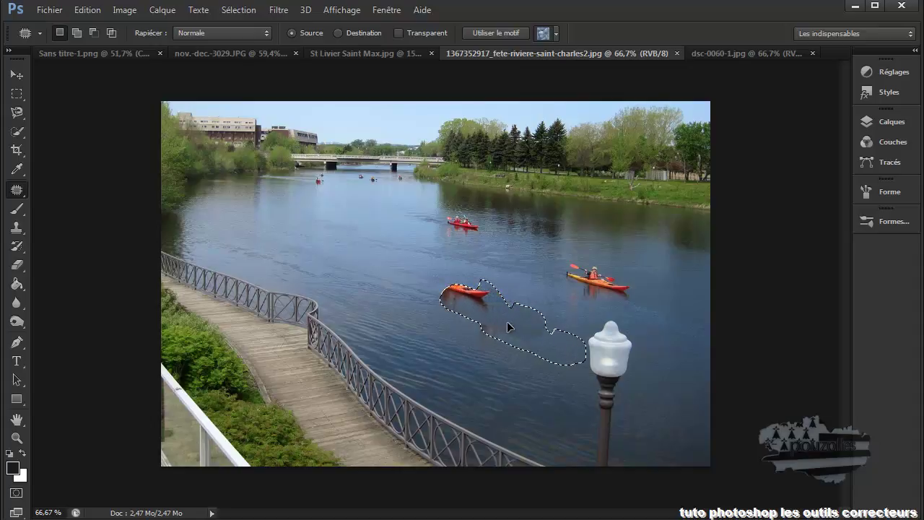
drag(507, 326, 508, 326)
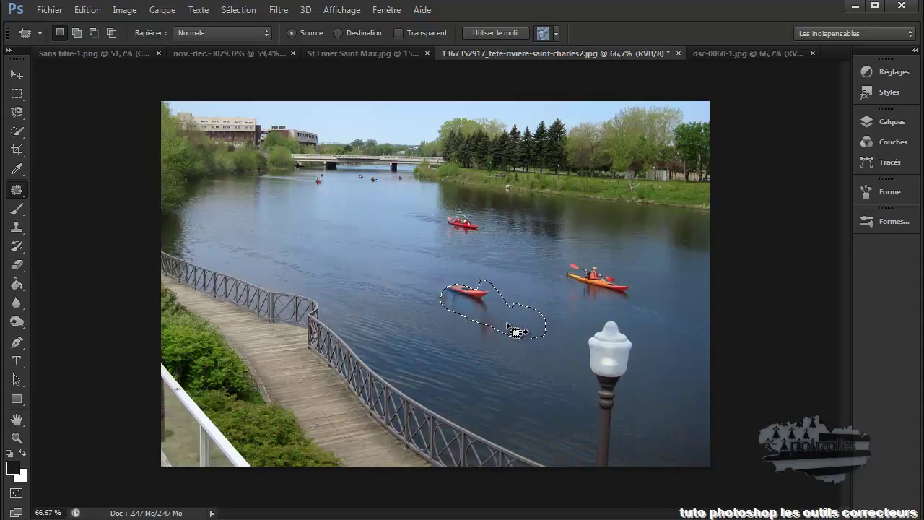
mouse_move(484, 309)
mouse_down()
mouse_move(521, 322)
mouse_move(519, 307)
mouse_up()
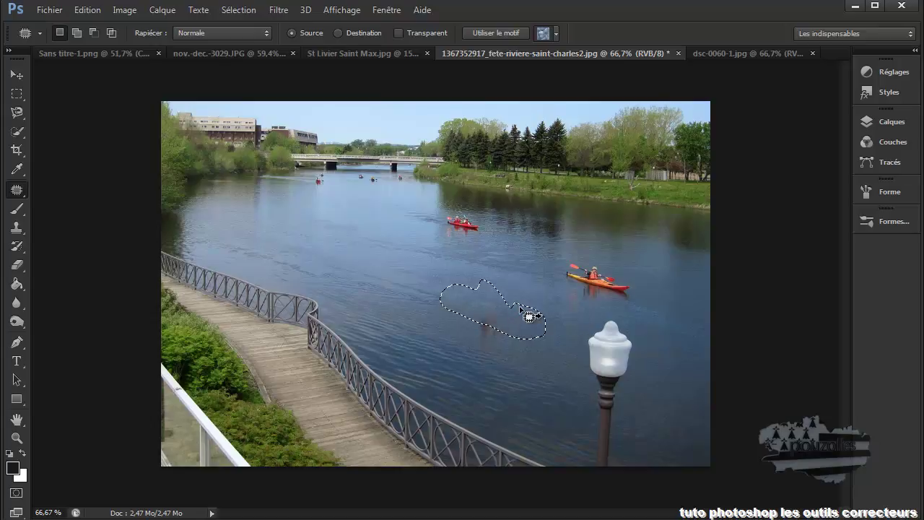
- Patch away the leftover dark spot in the water, then deselect
drag(519, 311, 495, 332)
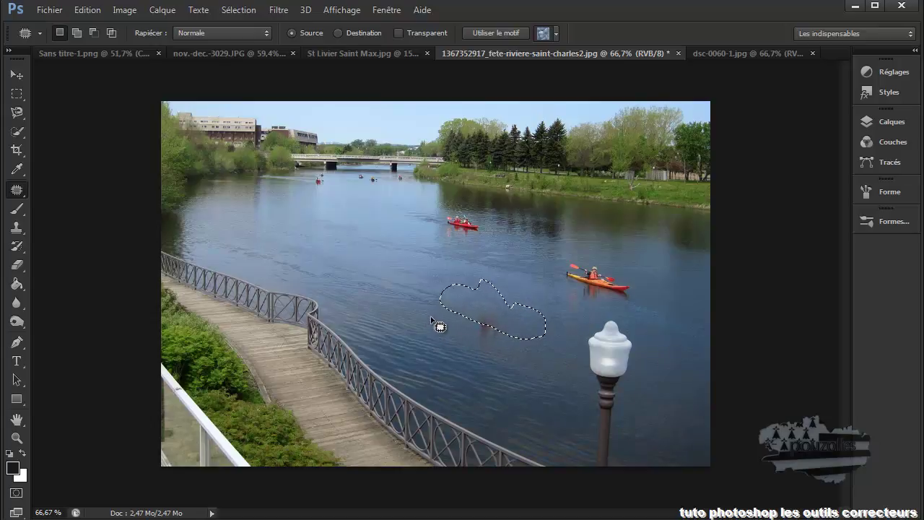
click(435, 316)
mouse_move(433, 312)
mouse_down()
mouse_move(461, 298)
mouse_move(447, 322)
mouse_move(508, 311)
mouse_move(515, 324)
mouse_move(544, 331)
mouse_move(536, 327)
mouse_move(536, 336)
mouse_up()
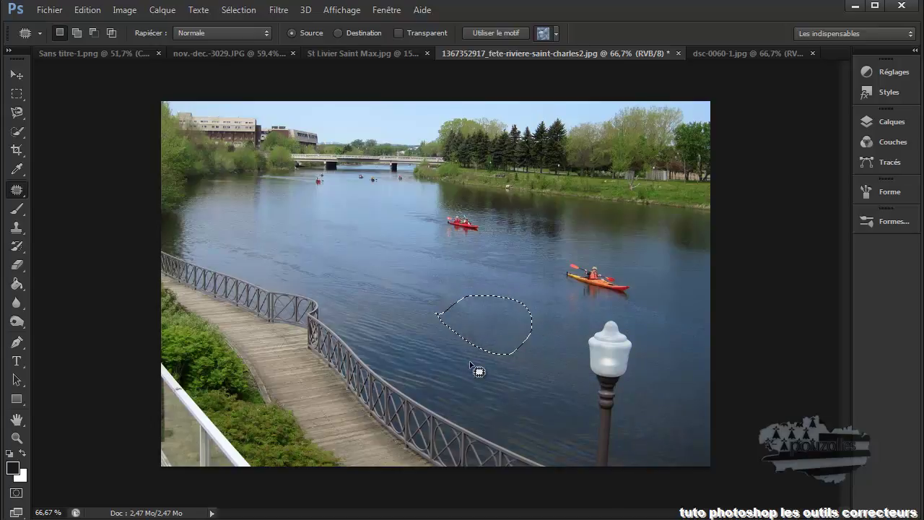
click(231, 10)
click(247, 39)
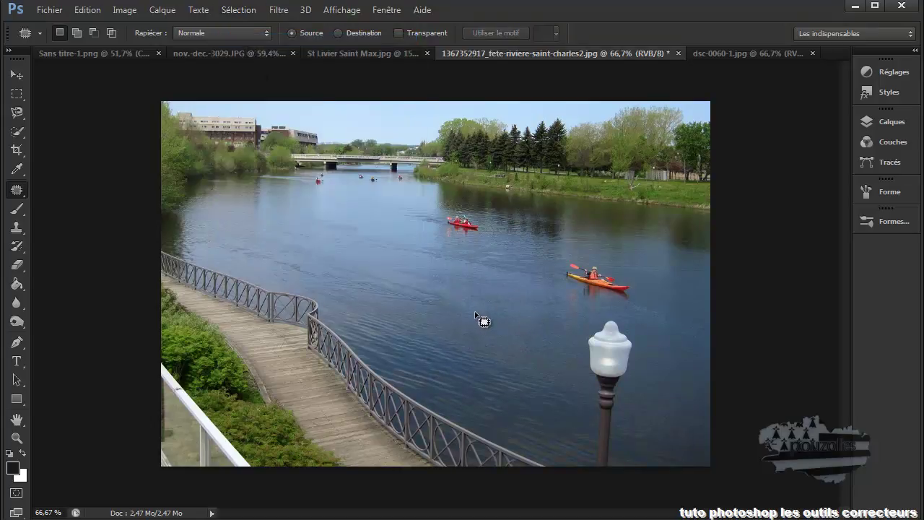
- Patch an uneven water area where the middle kayak was with clean water, then deselect
mouse_move(361, 265)
mouse_down()
mouse_move(448, 292)
mouse_move(365, 269)
mouse_up()
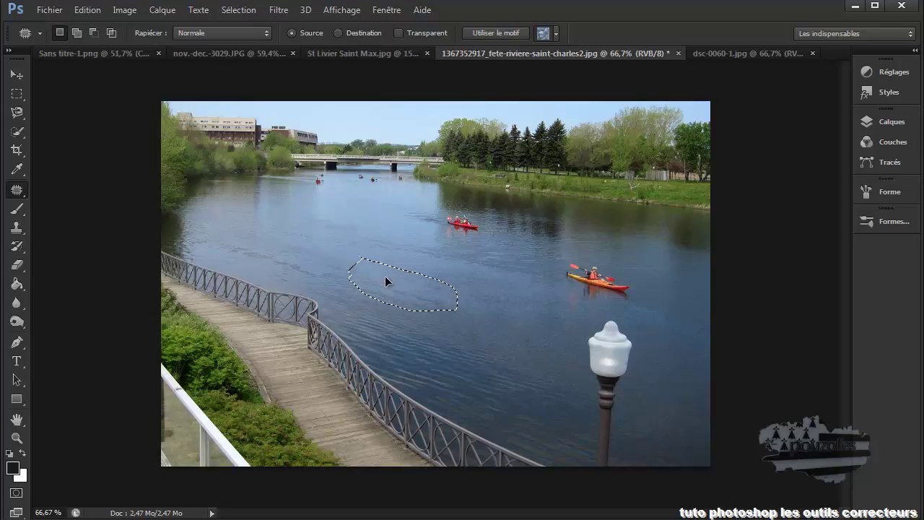
mouse_move(392, 262)
mouse_down()
mouse_move(381, 297)
mouse_move(366, 308)
mouse_up()
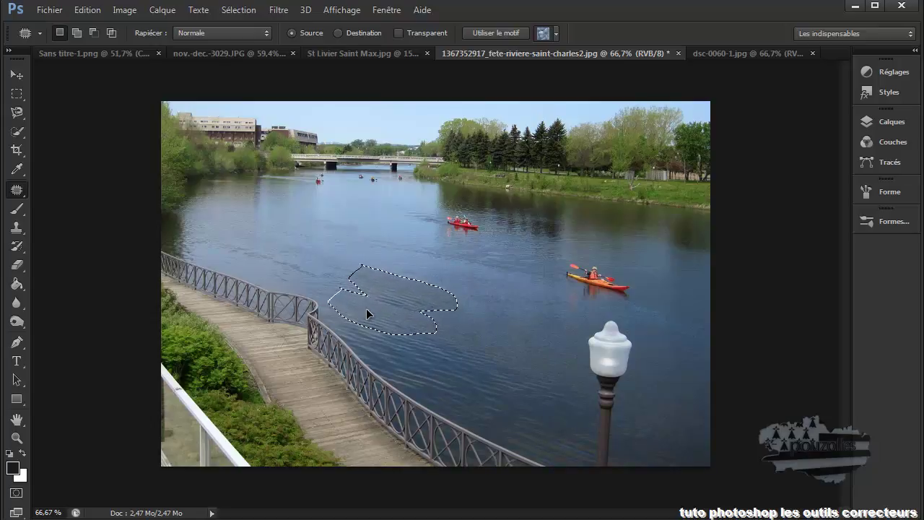
drag(366, 309, 372, 304)
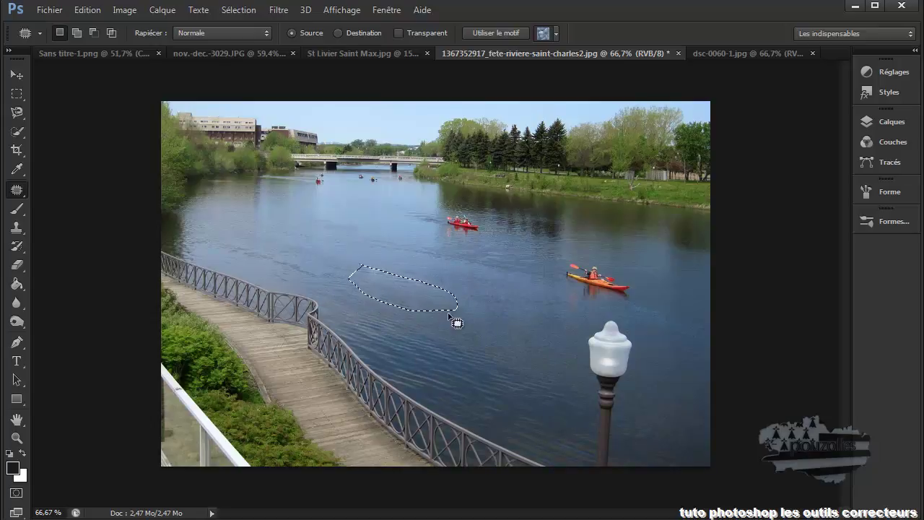
click(234, 10)
click(240, 36)
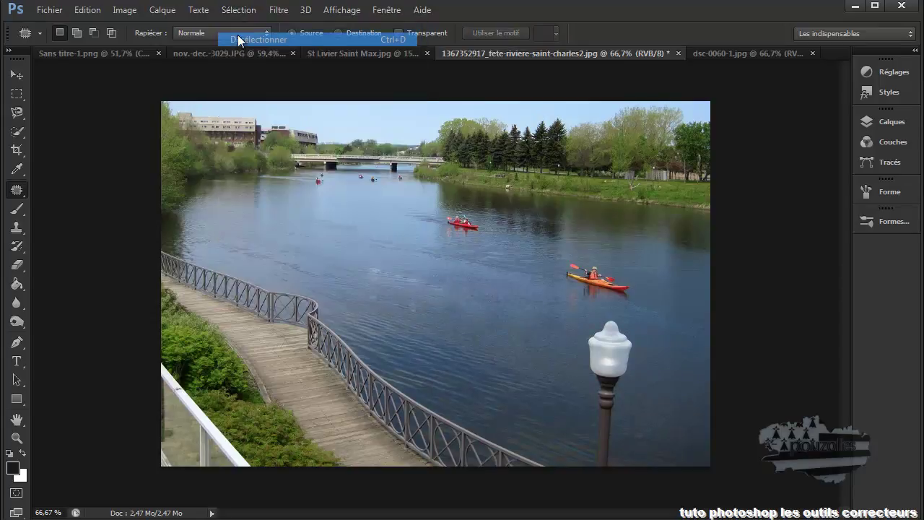
- Patch a second uneven water area and outline a small spot further up the river
mouse_move(368, 257)
mouse_down()
mouse_move(462, 295)
mouse_move(374, 254)
mouse_up()
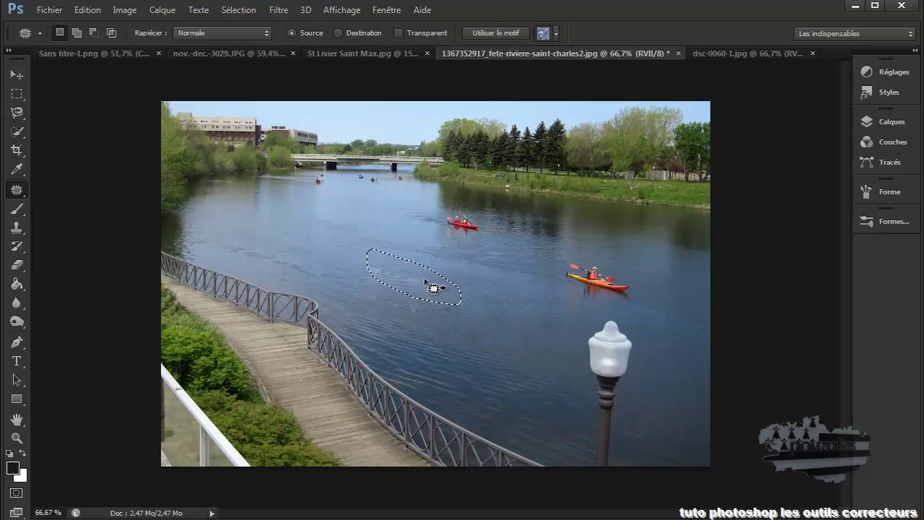
drag(425, 280, 432, 272)
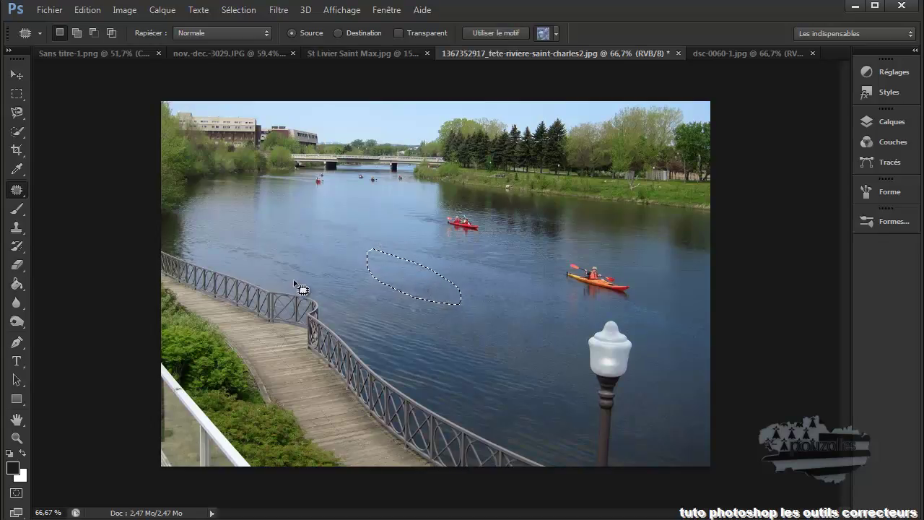
drag(298, 221, 314, 231)
- Glance at dsc-0060-1.jpg, return to the river photo, and select the Spot Healing Brush
click(730, 55)
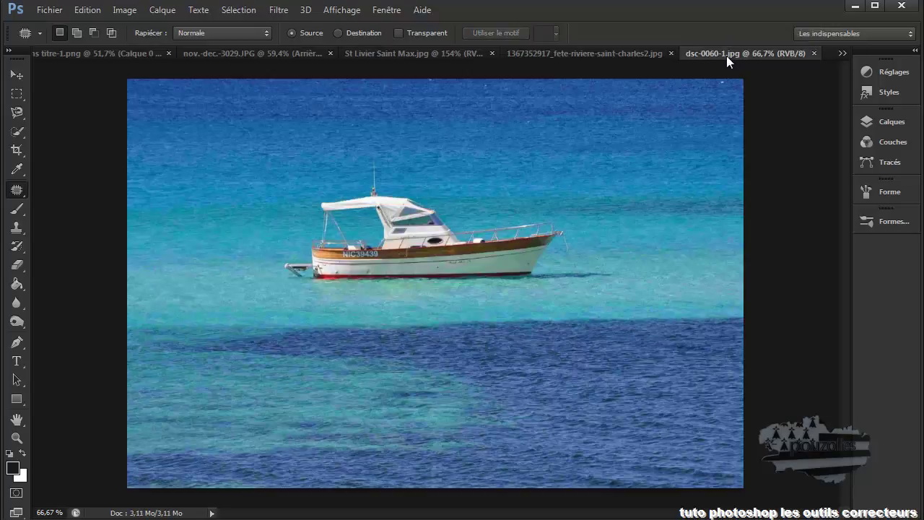
click(605, 52)
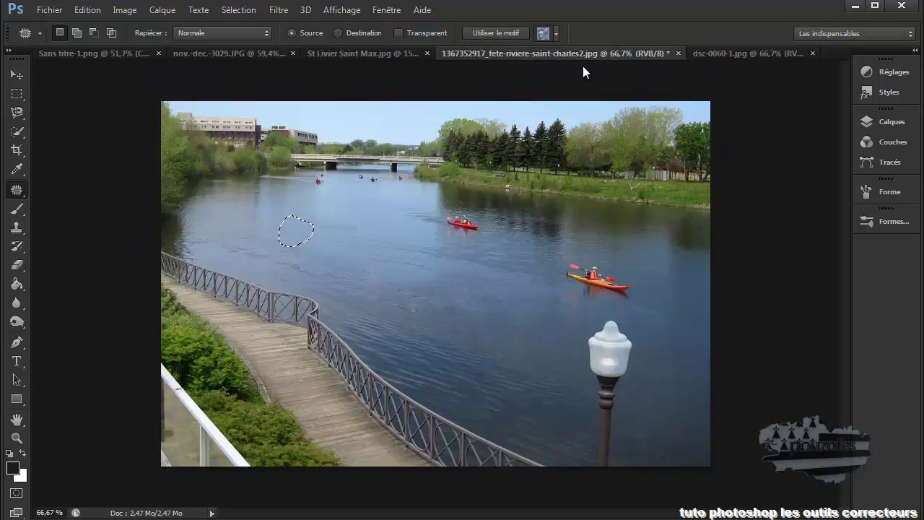
click(18, 191)
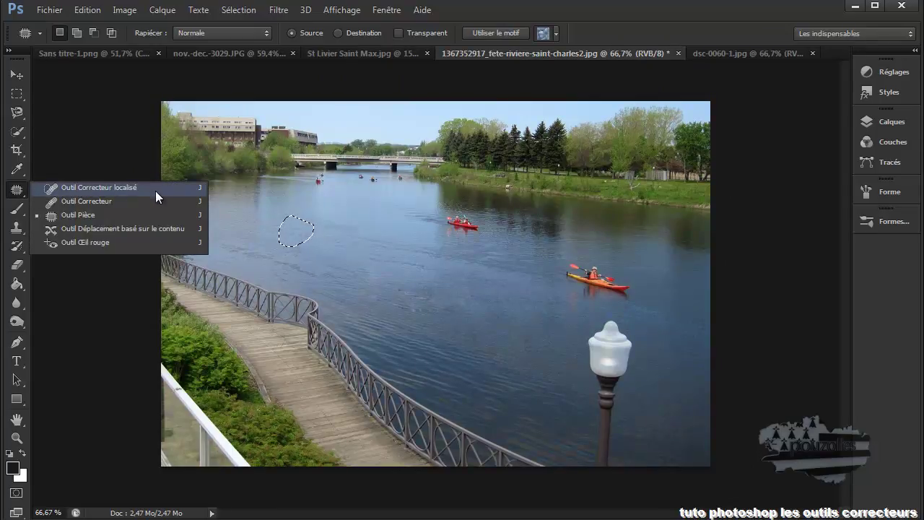
click(75, 203)
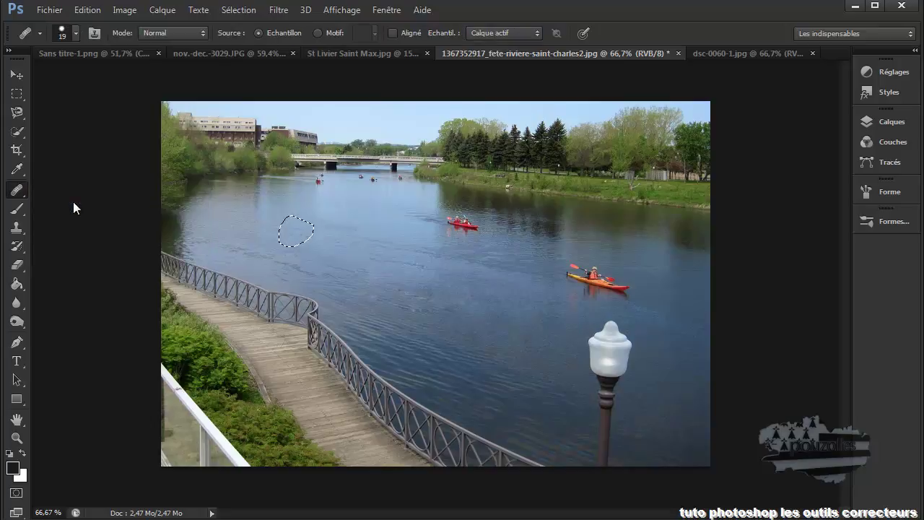
right_click(16, 191)
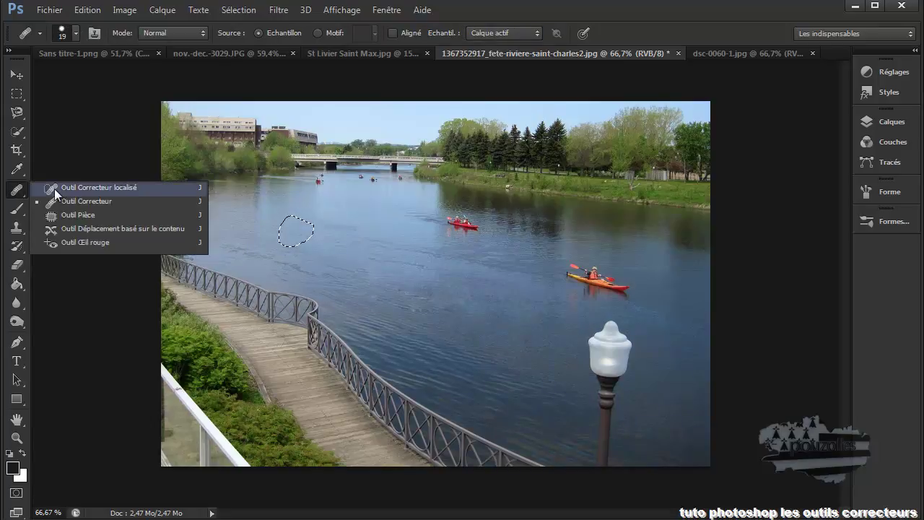
click(91, 190)
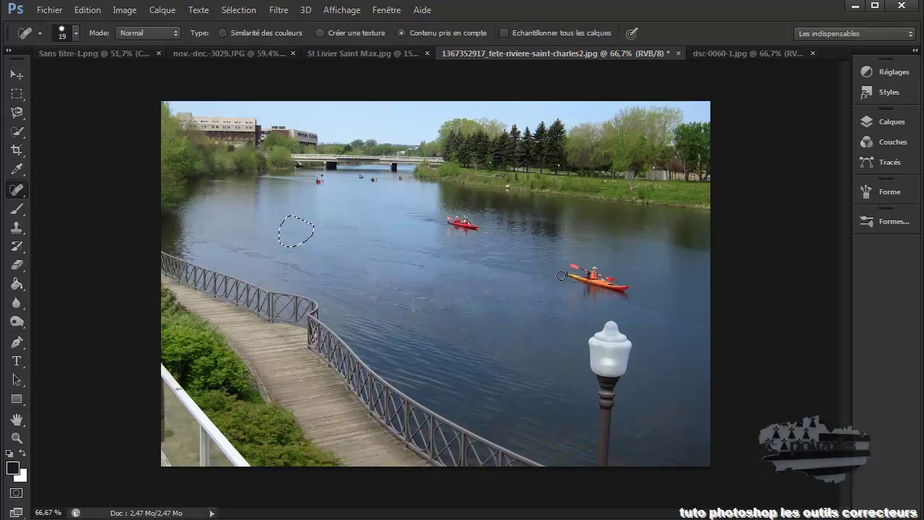
- Deselect, then heal away the orange kayak, its red trace, and the kayak by the lamp post
click(238, 10)
click(249, 39)
mouse_move(559, 277)
mouse_down()
mouse_move(620, 294)
mouse_move(569, 267)
mouse_up()
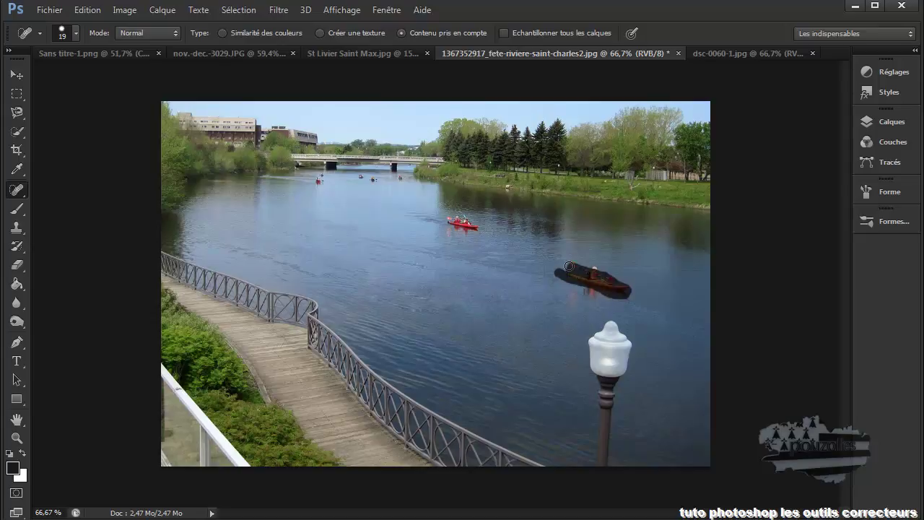
drag(622, 287, 620, 289)
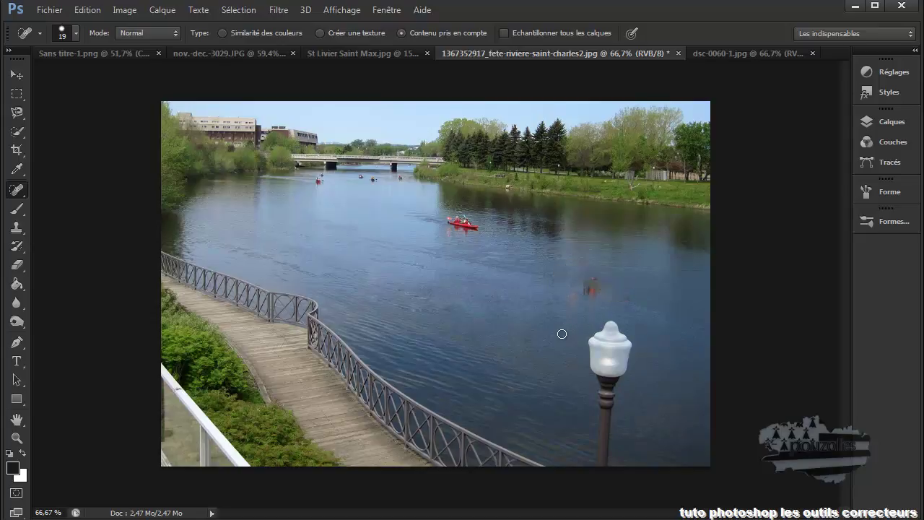
mouse_move(559, 293)
mouse_down()
mouse_move(610, 297)
mouse_move(599, 280)
mouse_move(602, 290)
mouse_up()
- Heal away the red canoe and the small kayaks near the bridge
drag(477, 234, 471, 225)
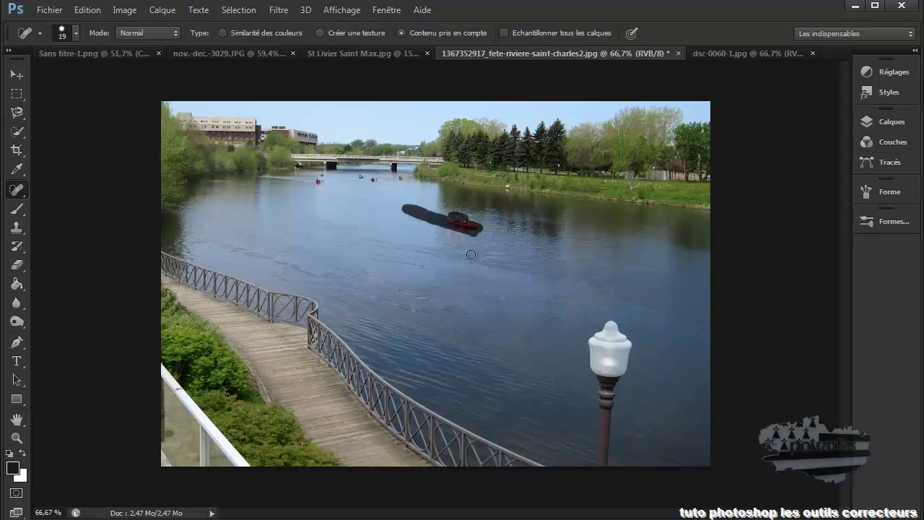
drag(466, 236, 473, 233)
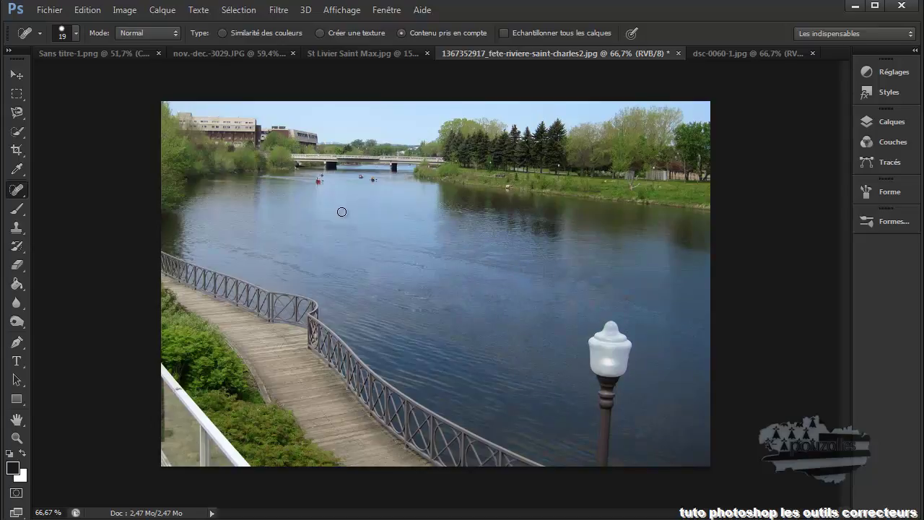
mouse_move(377, 184)
mouse_down()
mouse_move(355, 177)
mouse_move(318, 185)
mouse_up()
right_click(18, 194)
- With the Patch tool on dsc-0060-1.jpg, outline the whole boat including its mast
click(70, 212)
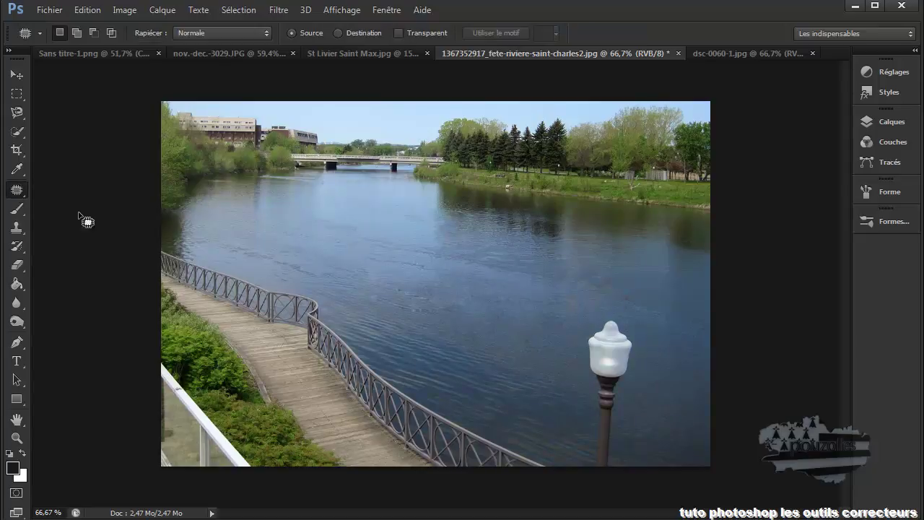
click(720, 54)
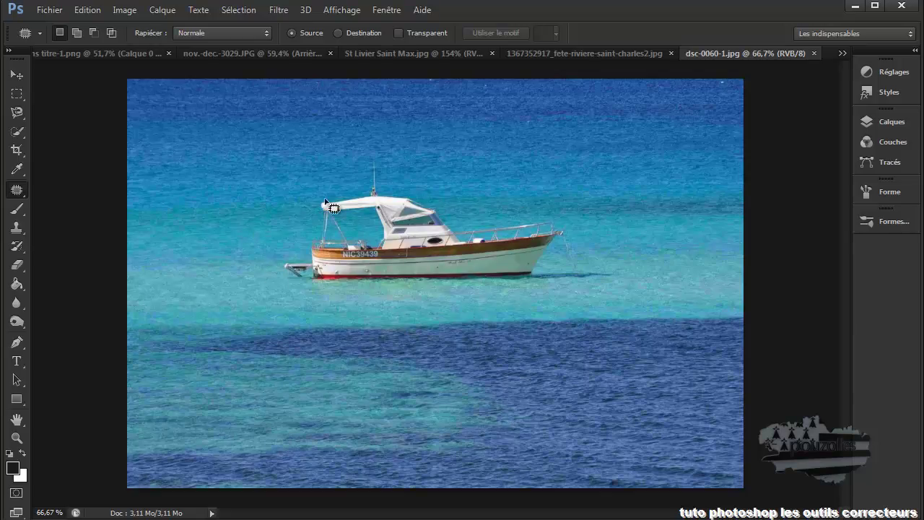
drag(312, 205, 361, 189)
drag(379, 150, 399, 187)
mouse_move(587, 229)
mouse_down()
mouse_move(567, 283)
mouse_move(440, 295)
mouse_move(282, 282)
mouse_move(303, 206)
mouse_up()
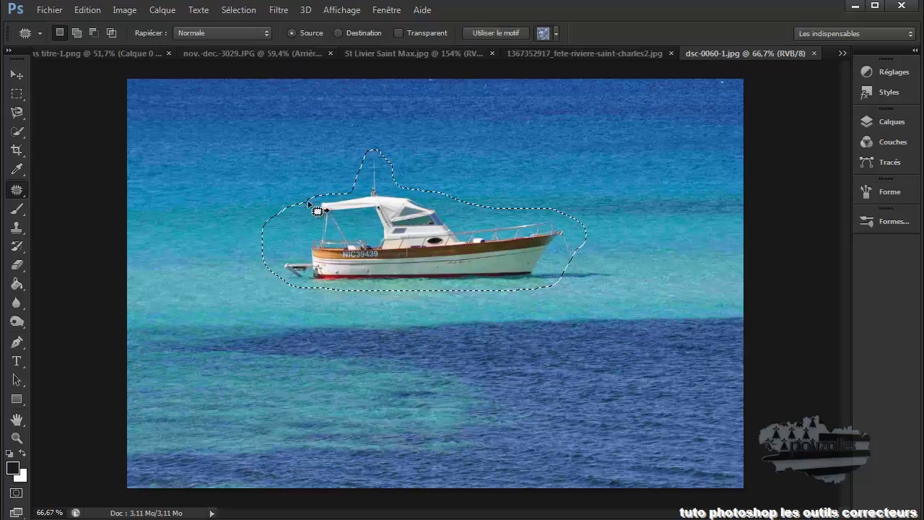
- Patch the boat with clean water sampled from its left, redoing the selection once
mouse_move(427, 254)
mouse_down()
mouse_move(356, 242)
mouse_move(307, 245)
mouse_move(284, 260)
mouse_move(269, 210)
mouse_move(260, 246)
mouse_up()
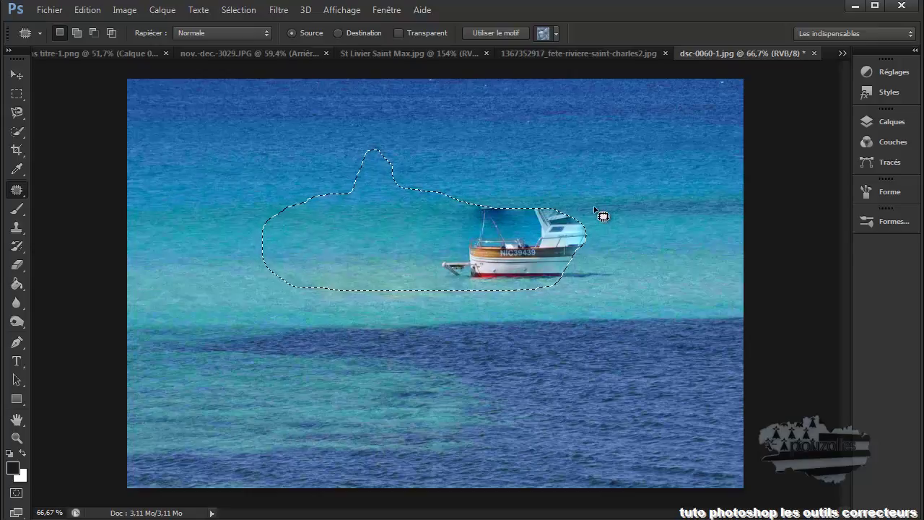
key(ctrl+d)
mouse_move(550, 195)
mouse_down()
mouse_move(604, 280)
mouse_move(443, 322)
mouse_move(444, 200)
mouse_move(551, 195)
mouse_up()
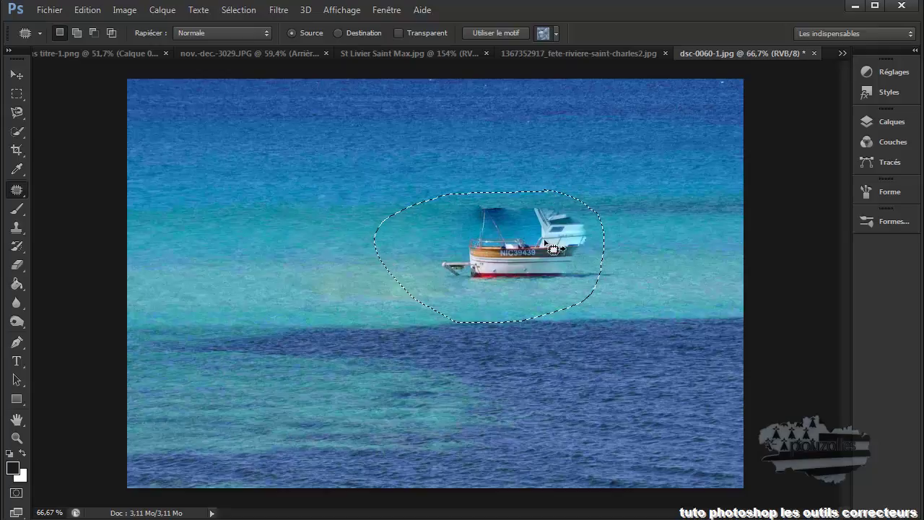
drag(541, 245, 353, 243)
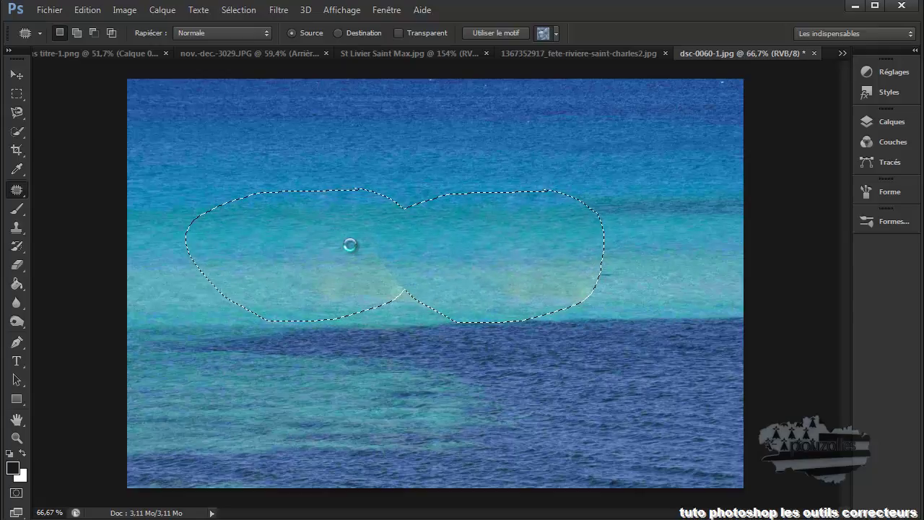
- Apply the boat patch, cover the dark smudge with water from the right, and deselect
drag(352, 248, 352, 248)
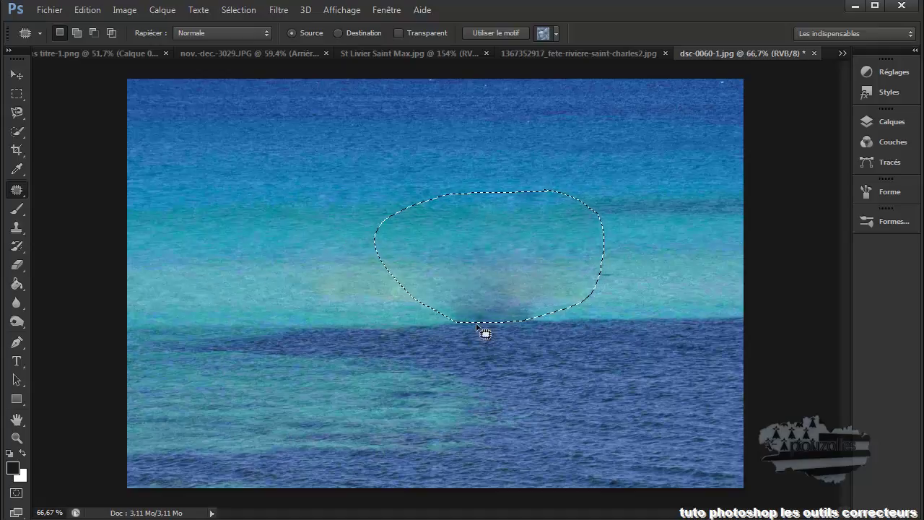
mouse_move(599, 339)
mouse_down()
mouse_move(557, 257)
mouse_move(439, 282)
mouse_move(599, 341)
mouse_up()
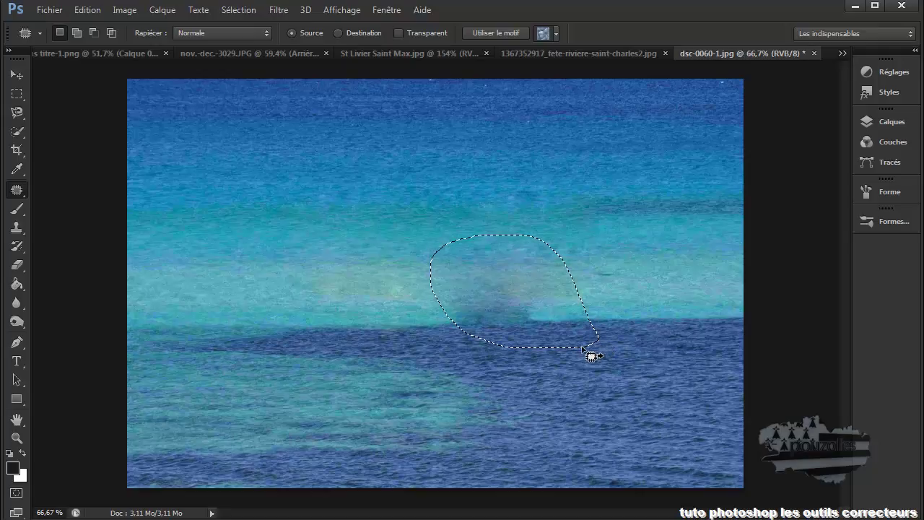
mouse_move(517, 319)
mouse_down()
mouse_move(606, 318)
mouse_move(650, 333)
mouse_move(655, 312)
mouse_up()
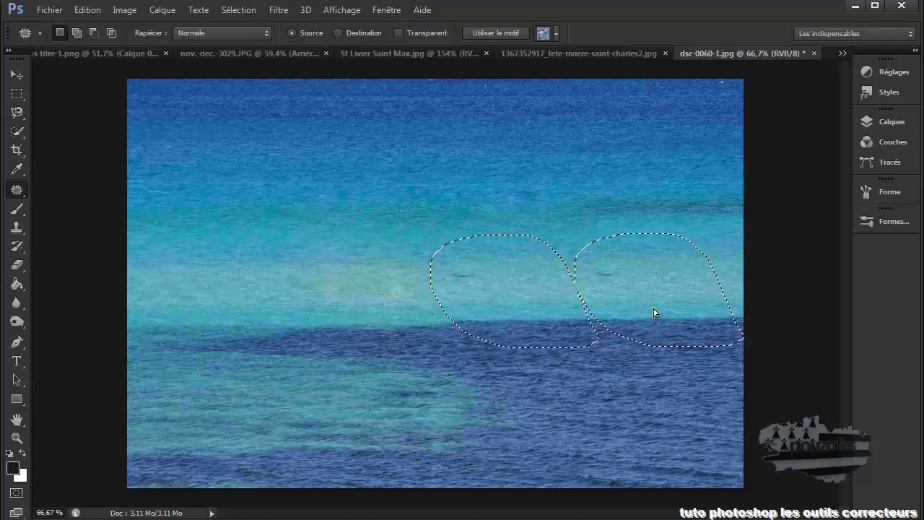
click(234, 11)
click(243, 41)
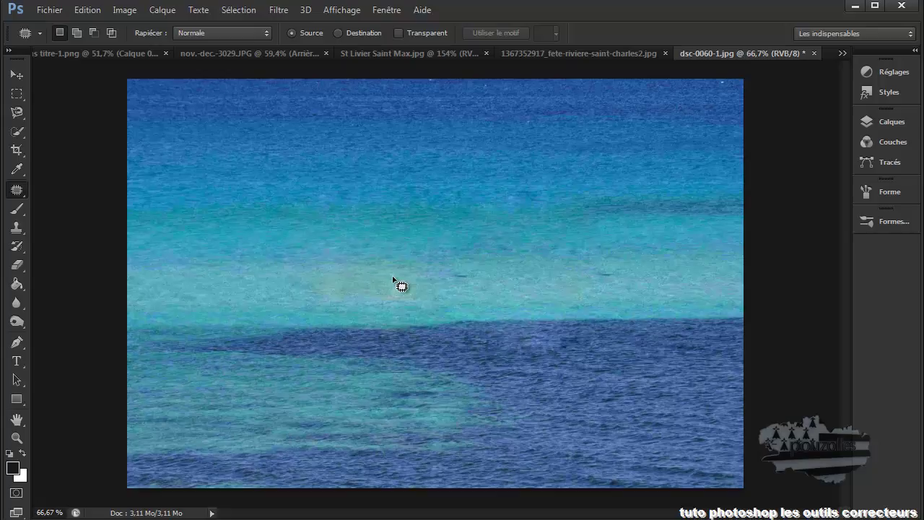
- Select the Content-Aware Move tool and close dsc-0060-1.jpg without saving changes
right_click(21, 192)
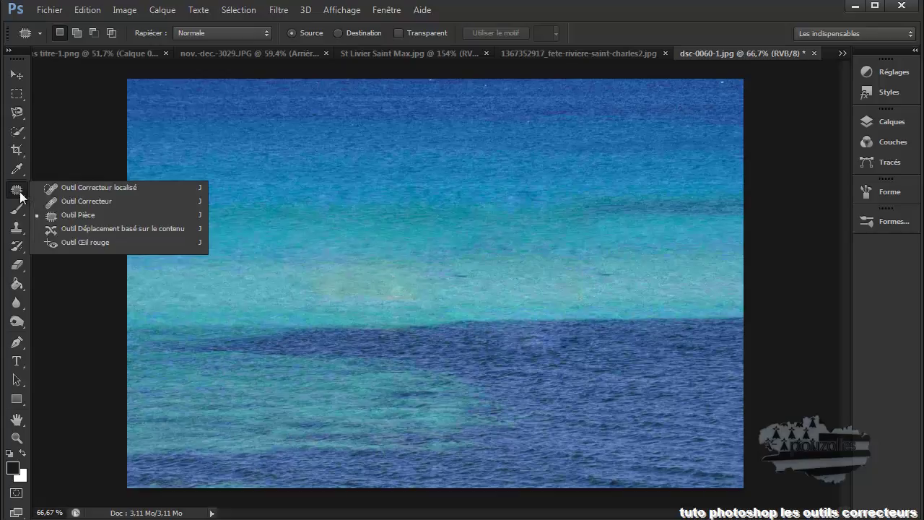
click(89, 228)
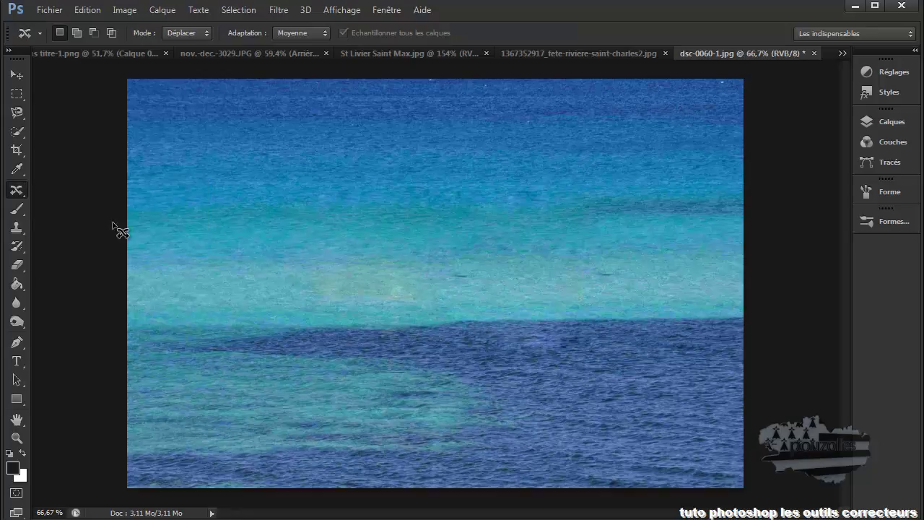
click(814, 52)
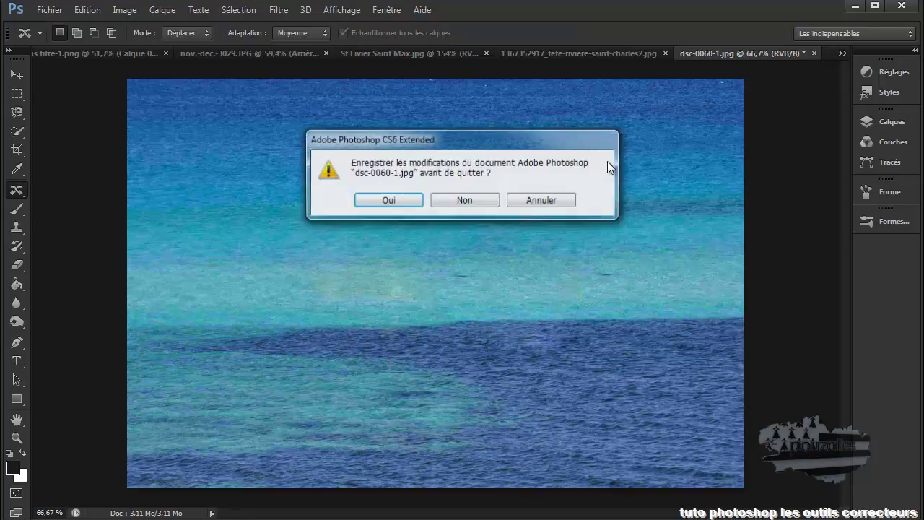
click(451, 200)
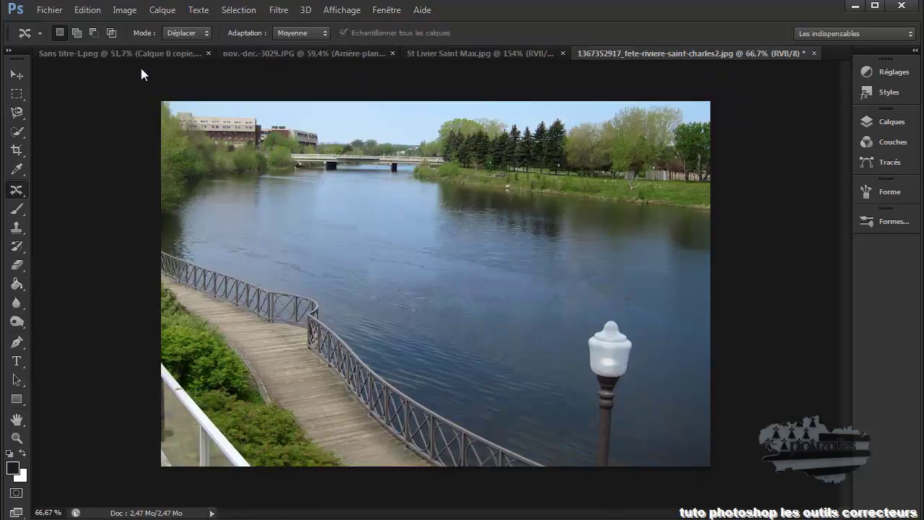
- Reopen the original dsc-0060-1.jpg via Fichier > Ouvrir
click(50, 13)
click(58, 37)
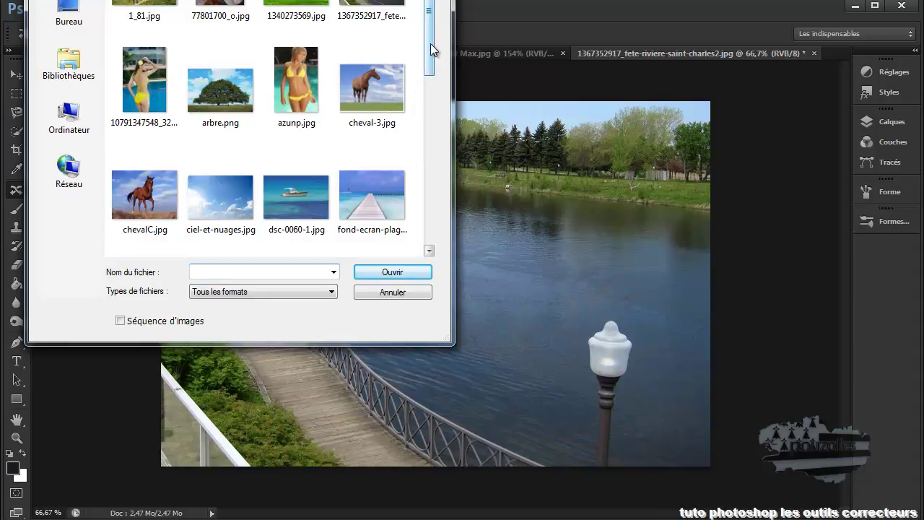
double_click(298, 202)
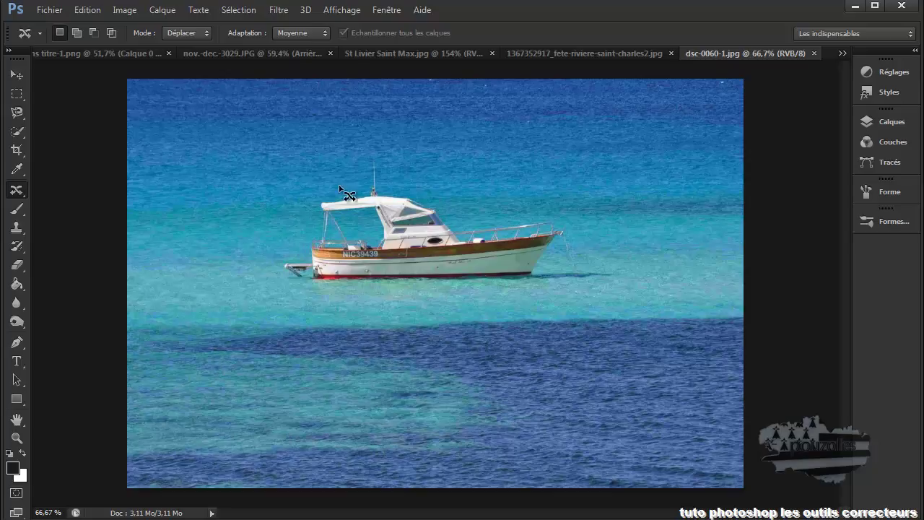
- Lasso the fishing boat, shift it further right with Content-Aware Move, and deselect
mouse_move(351, 190)
mouse_down()
mouse_move(341, 297)
mouse_move(578, 308)
mouse_move(558, 214)
mouse_move(451, 178)
mouse_move(363, 164)
mouse_move(352, 195)
mouse_up()
mouse_move(419, 239)
mouse_down()
mouse_move(518, 226)
mouse_move(532, 195)
mouse_move(526, 182)
mouse_move(507, 228)
mouse_move(583, 236)
mouse_up()
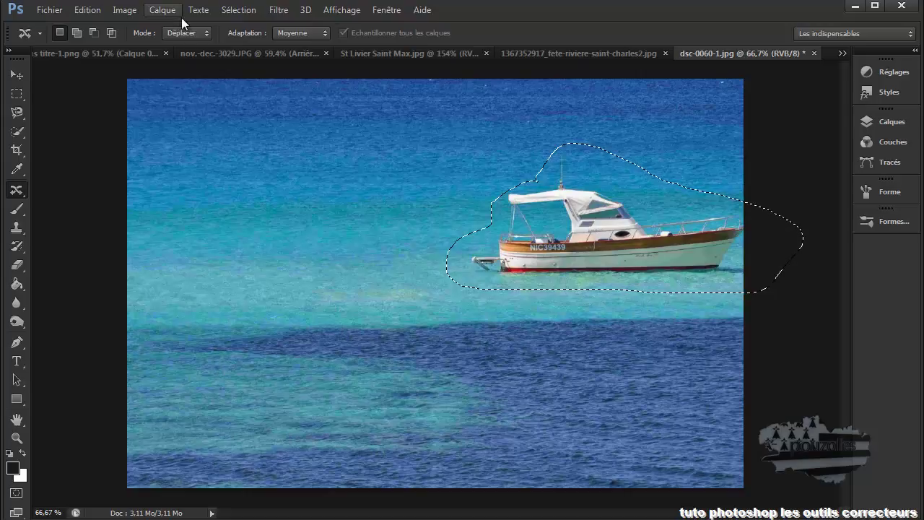
click(234, 10)
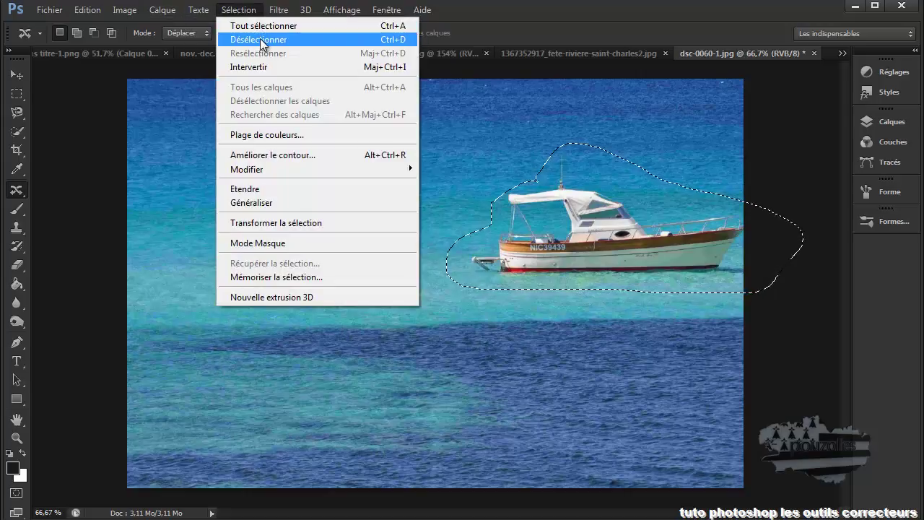
click(262, 40)
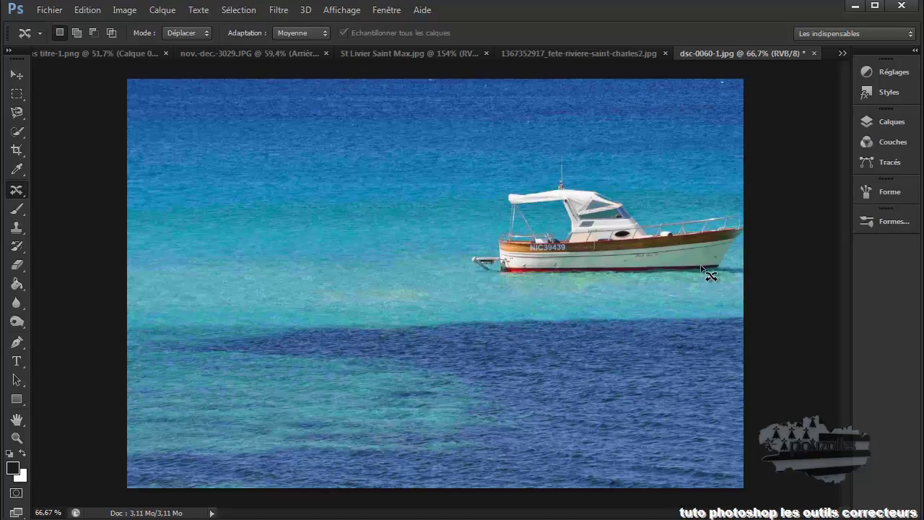
- Select the Spot Healing Brush and dismiss the Malwarebytes notification
right_click(21, 193)
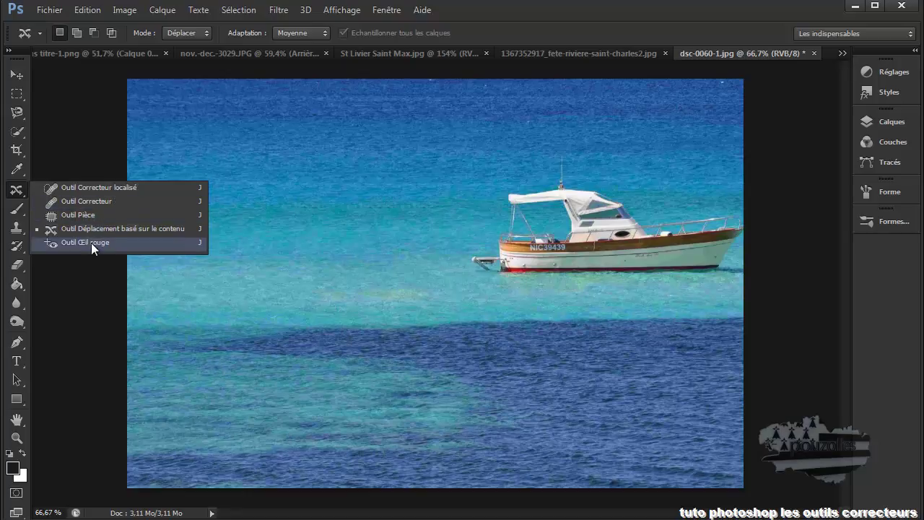
click(96, 187)
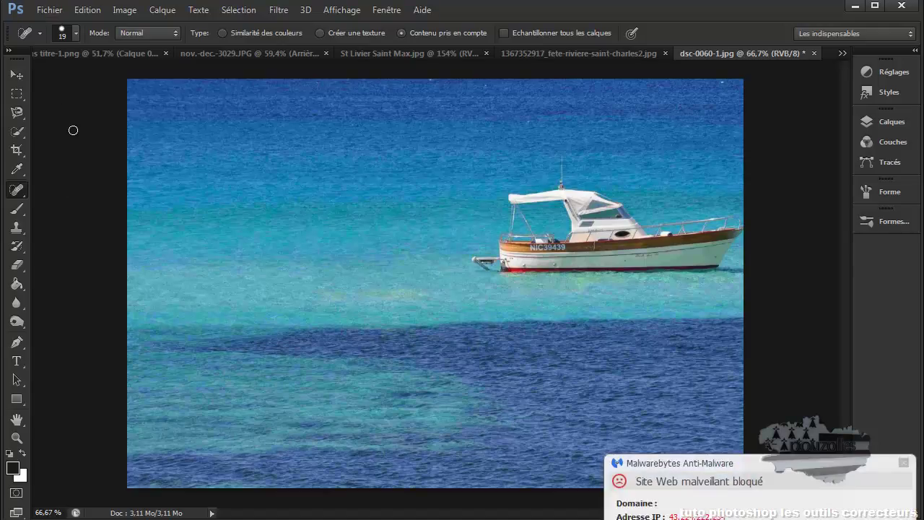
click(905, 452)
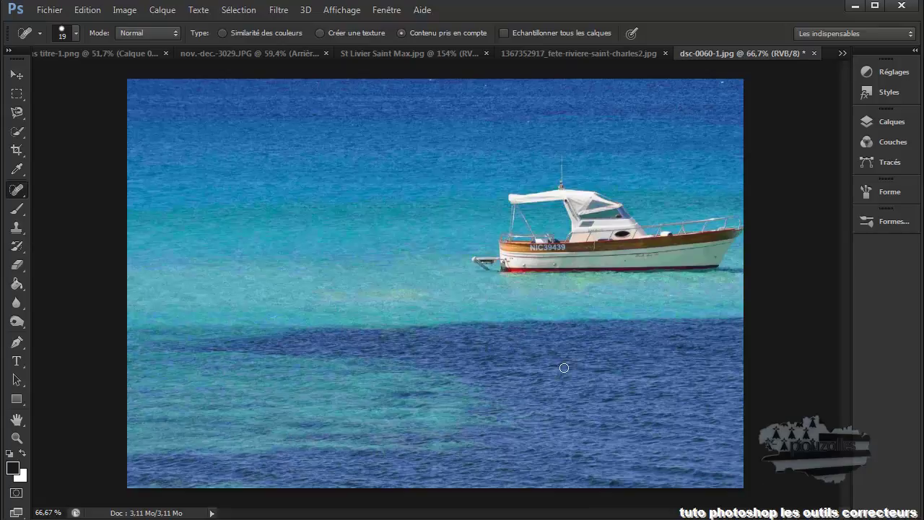